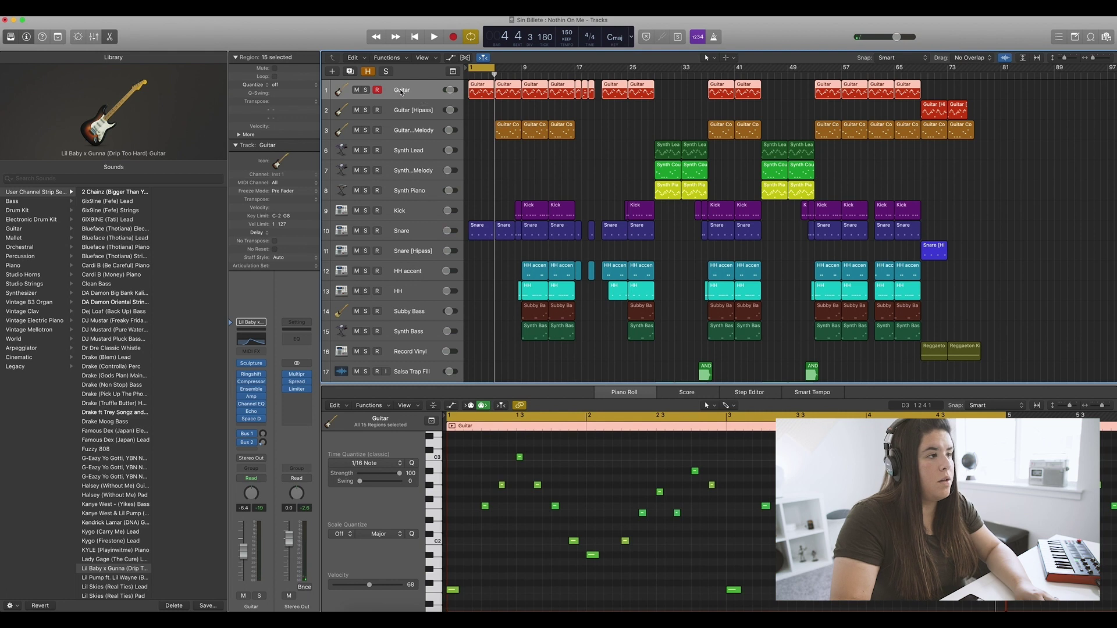
Step: Create one software instrument track using Sculpture (Modeling Synth) in stereo
click(333, 72)
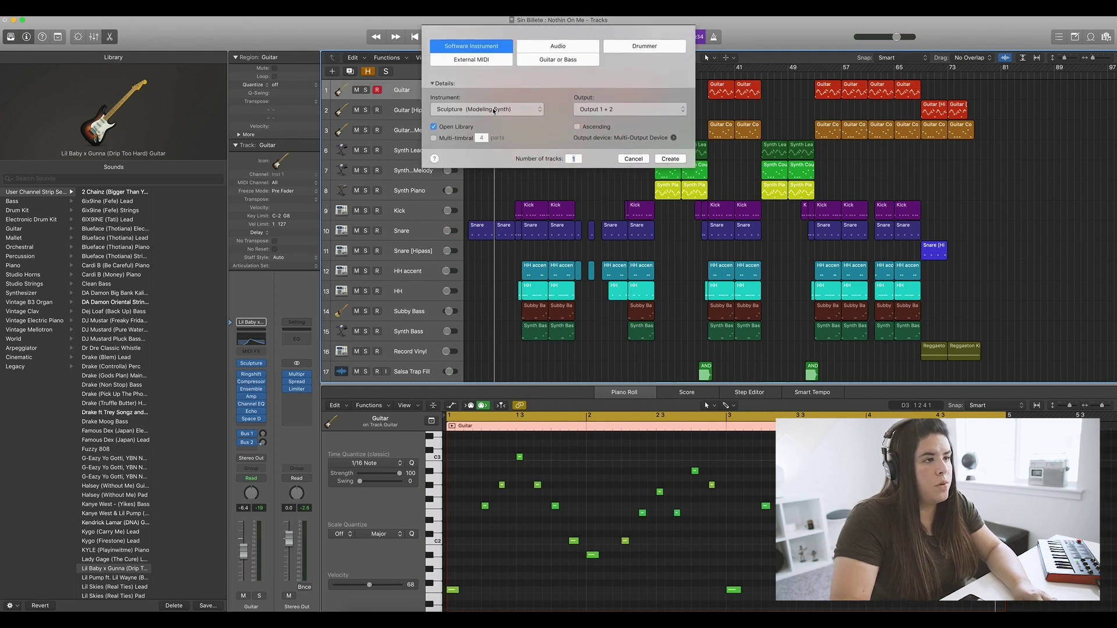
click(495, 111)
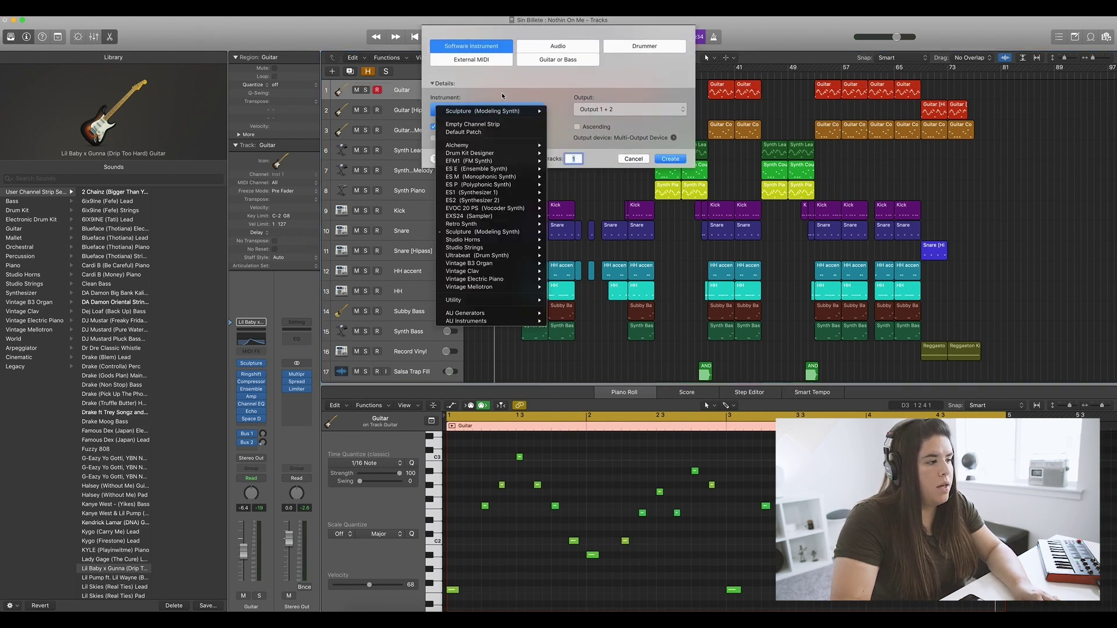
mouse_move(483, 236)
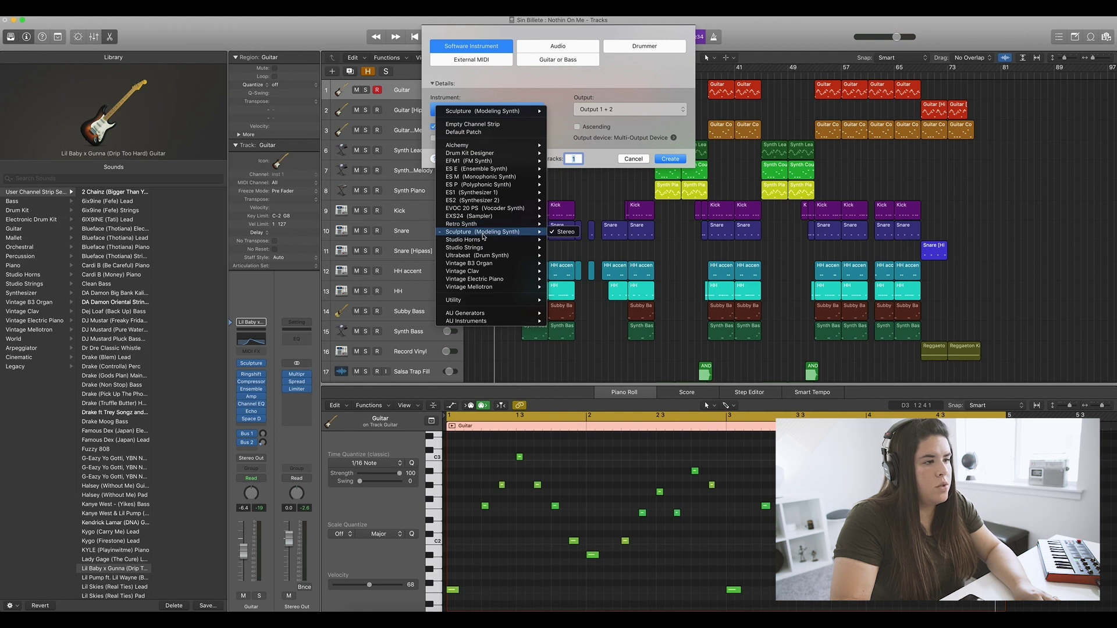
click(565, 231)
click(670, 159)
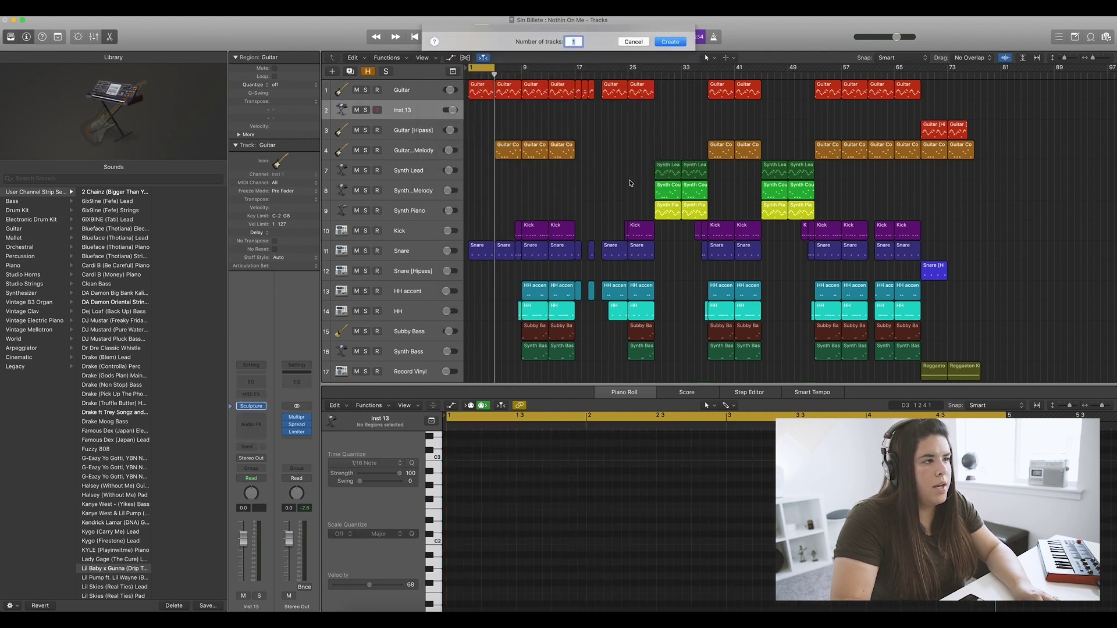
Step: Show the mixer and load the Funky Lick Stratocaster preset from 08 Plucked Instruments in the new track's Sculpture
click(92, 39)
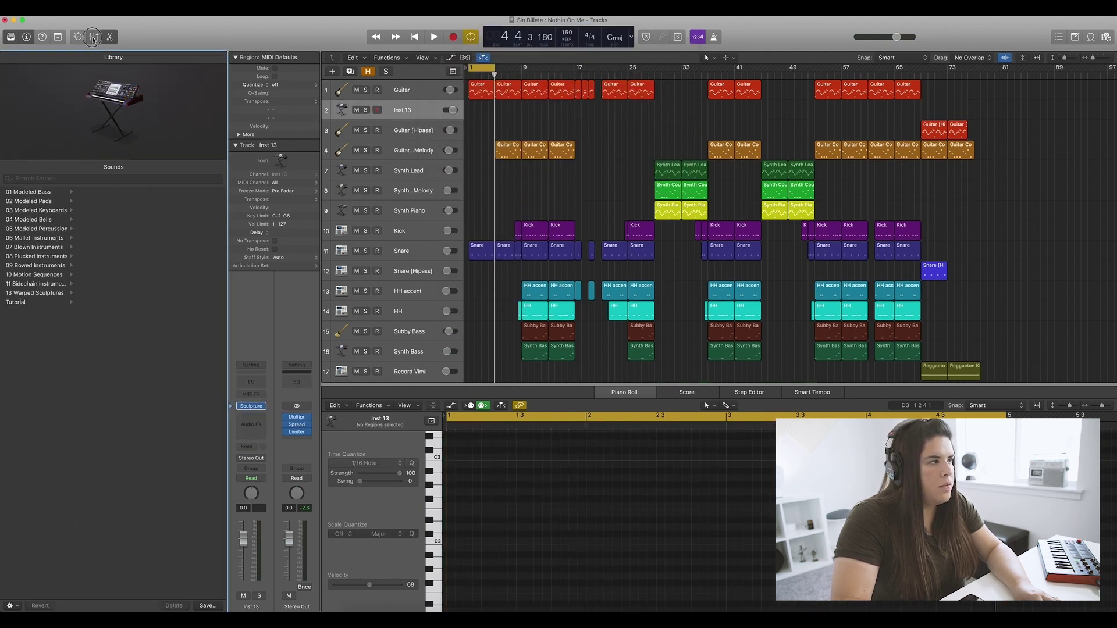
click(375, 423)
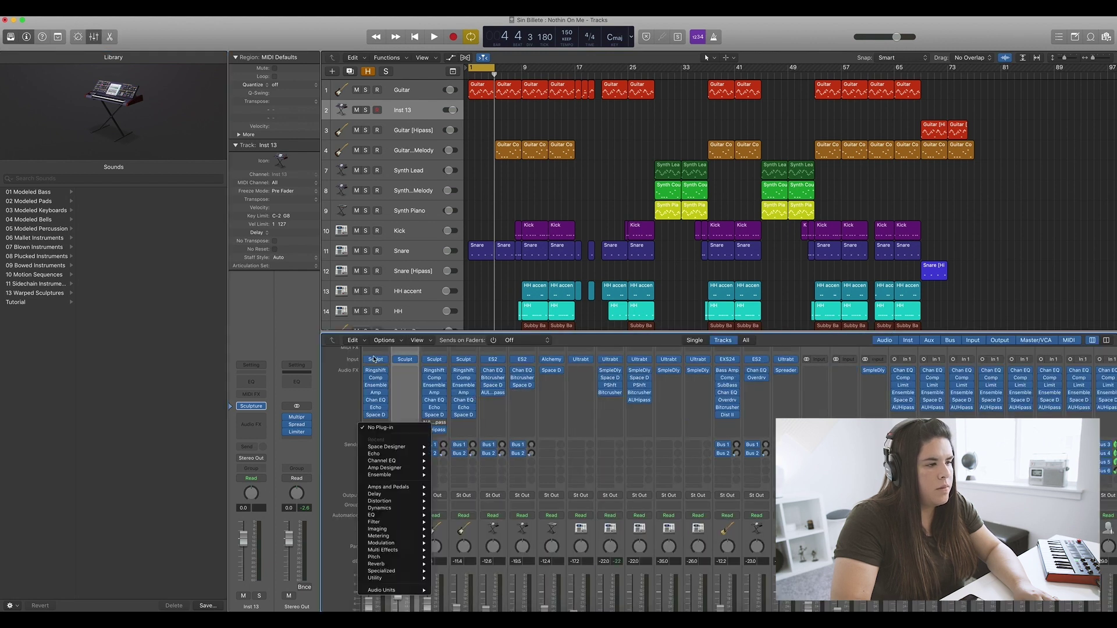
click(395, 379)
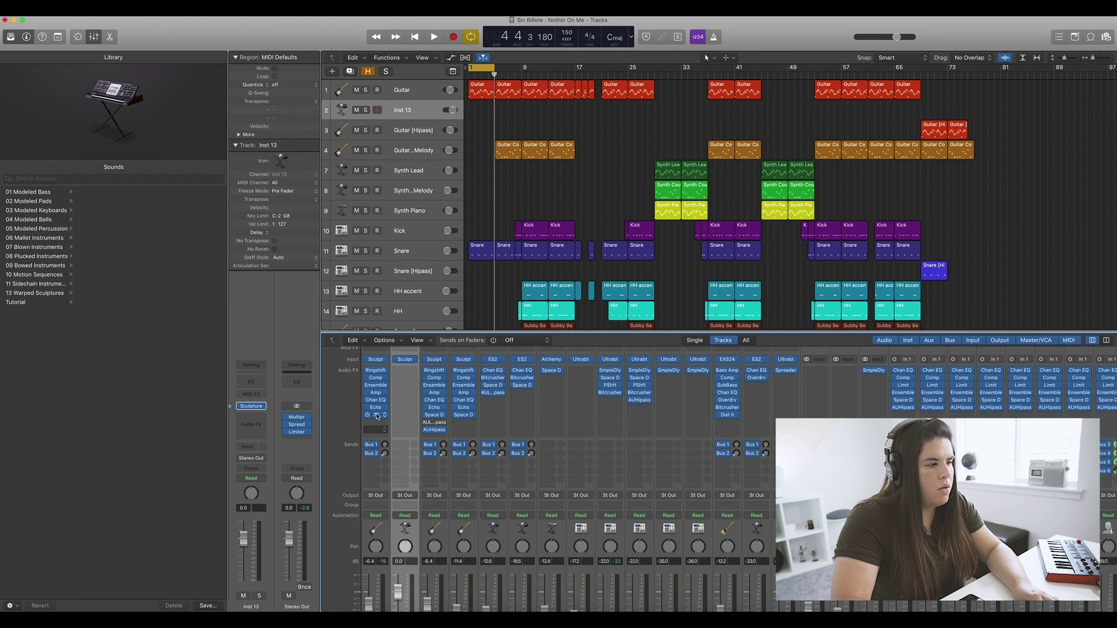
click(406, 363)
click(94, 41)
mouse_move(130, 273)
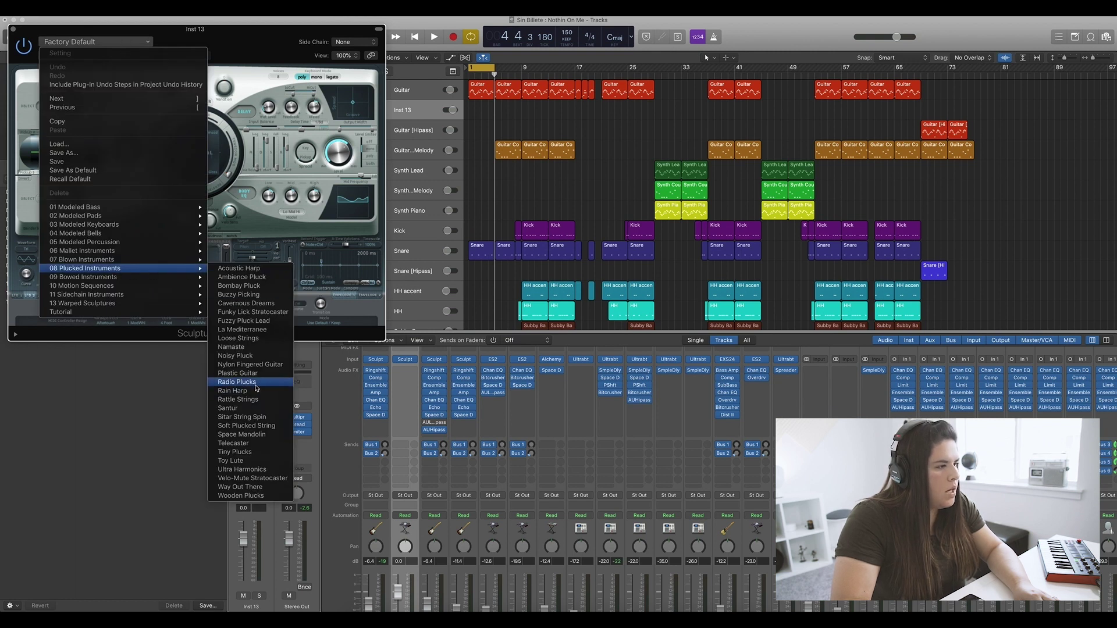
click(260, 315)
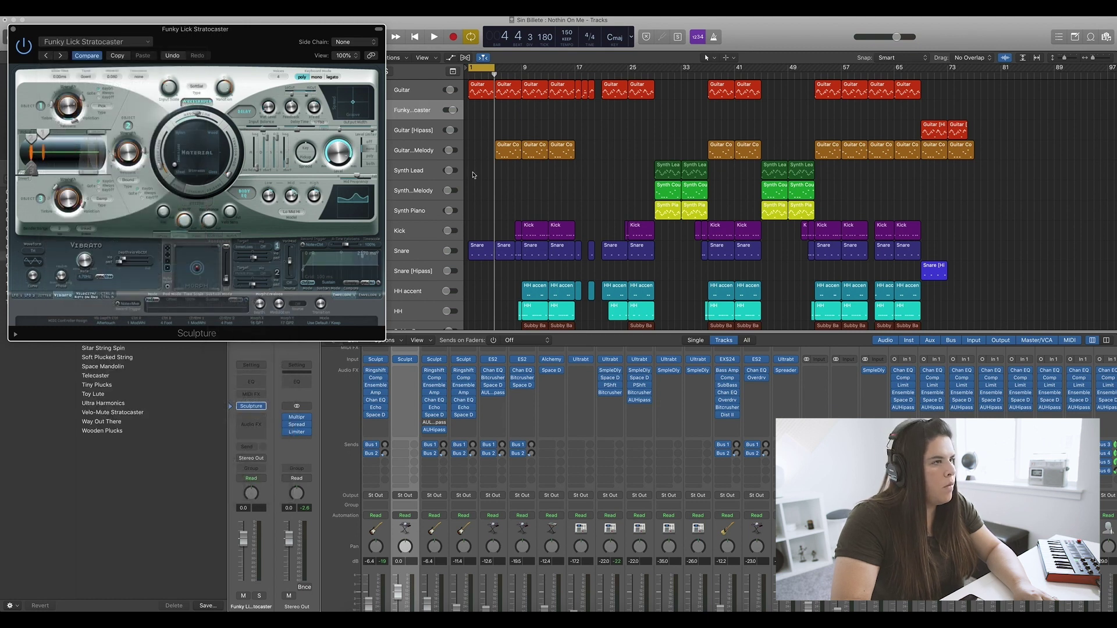
Step: Copy the first Guitar region onto the new Sculpture track, solo that track and listen to it
drag(476, 90, 476, 110)
drag(338, 31, 341, 170)
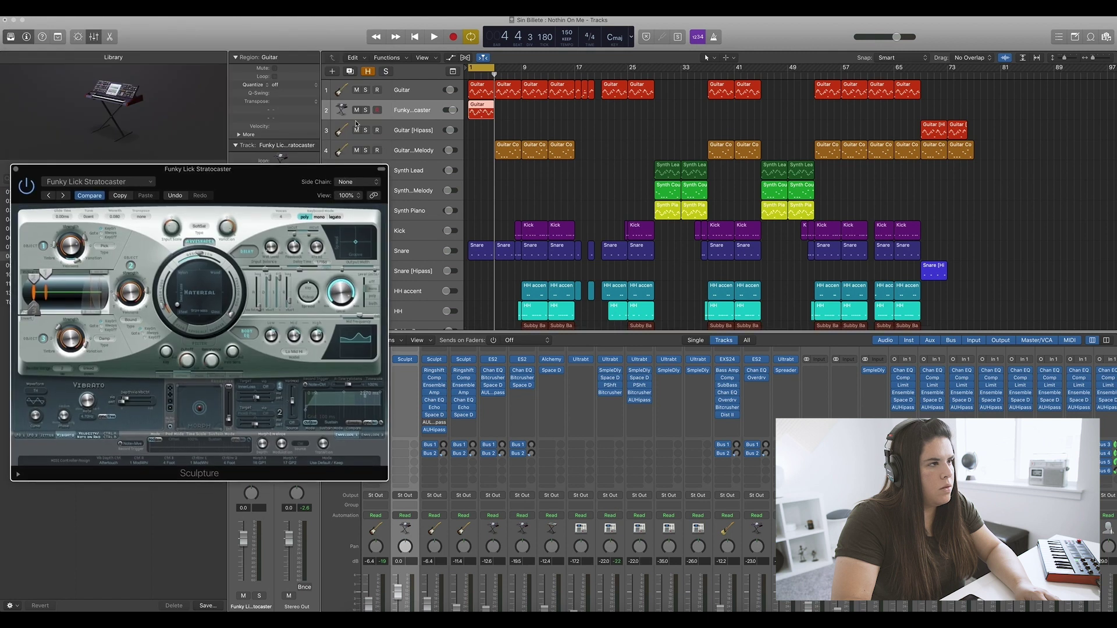
click(366, 110)
key(space)
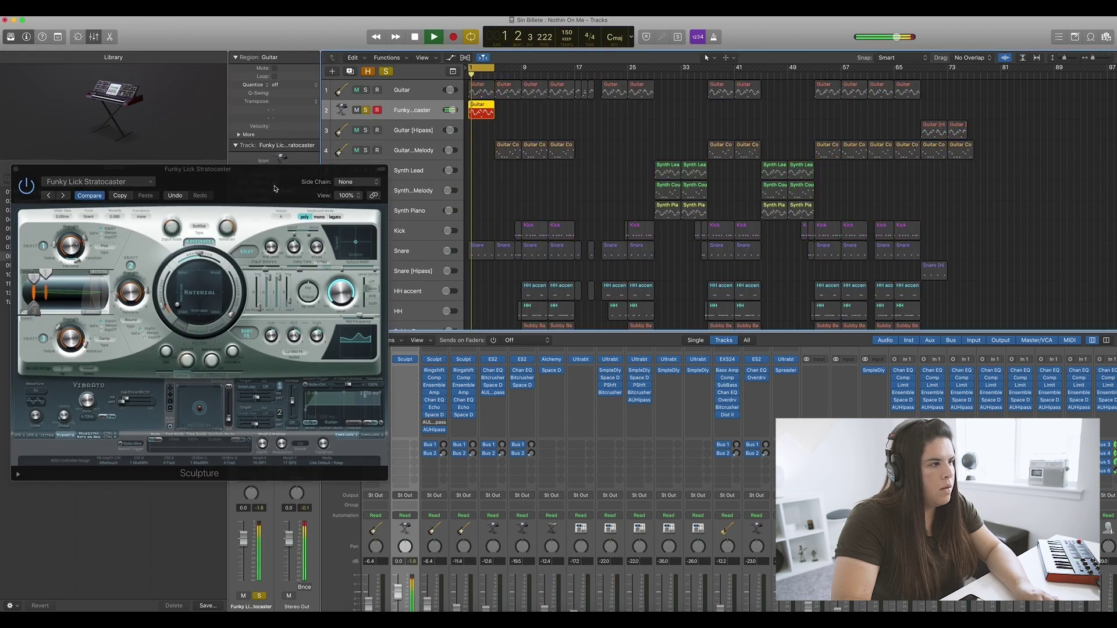
drag(275, 186, 293, 89)
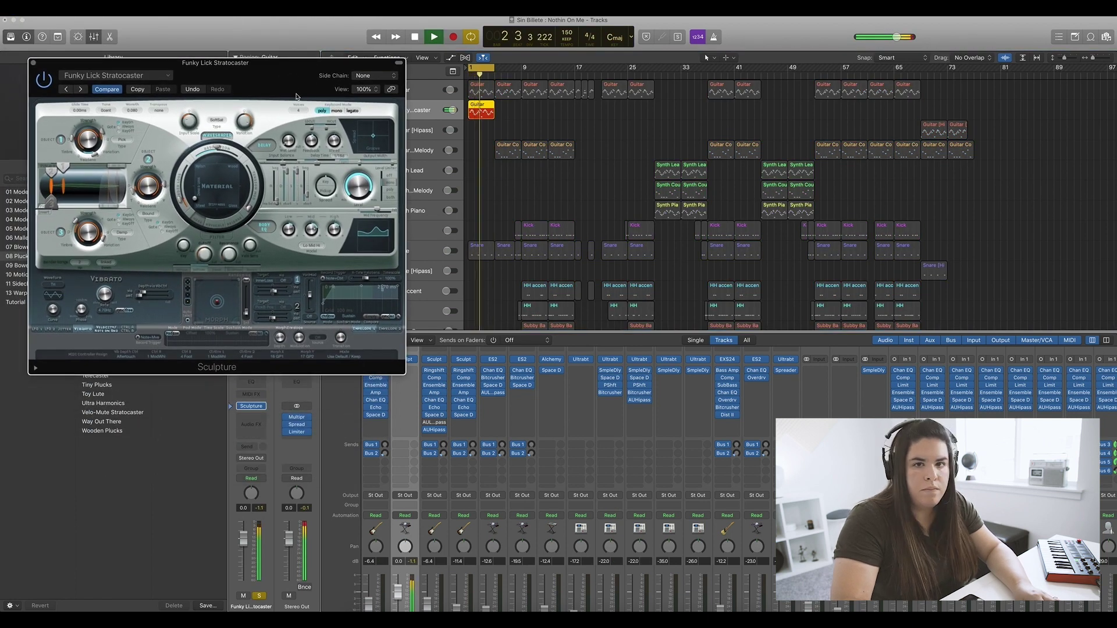
key(space)
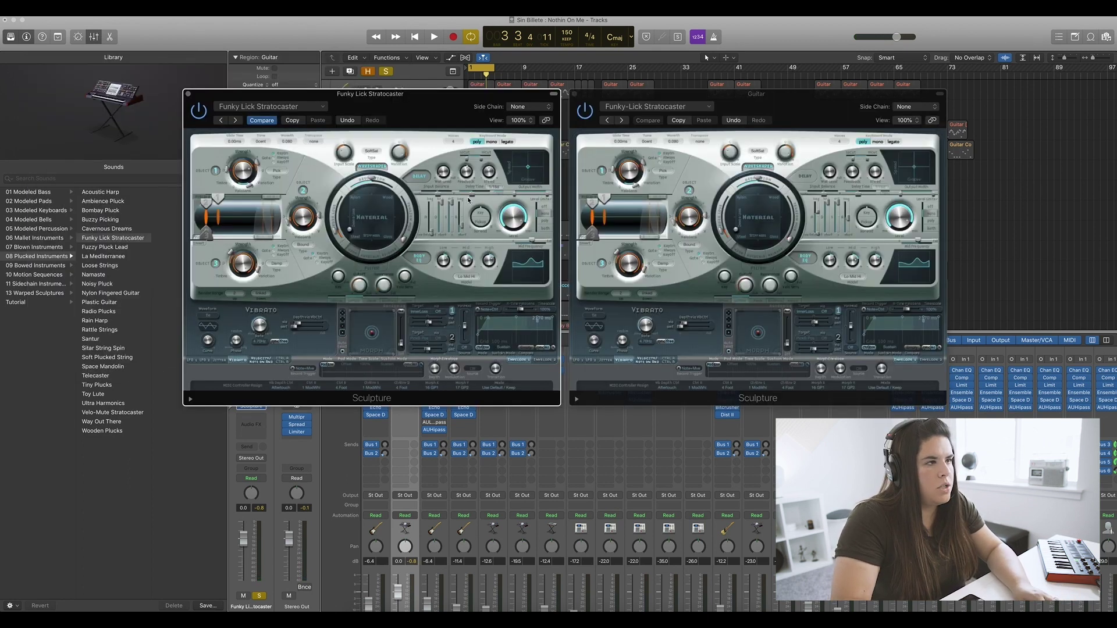
Step: Compare the new track's Sculpture sliders with the original Guitar track's during playback, and close both Sculpture windows
key(space)
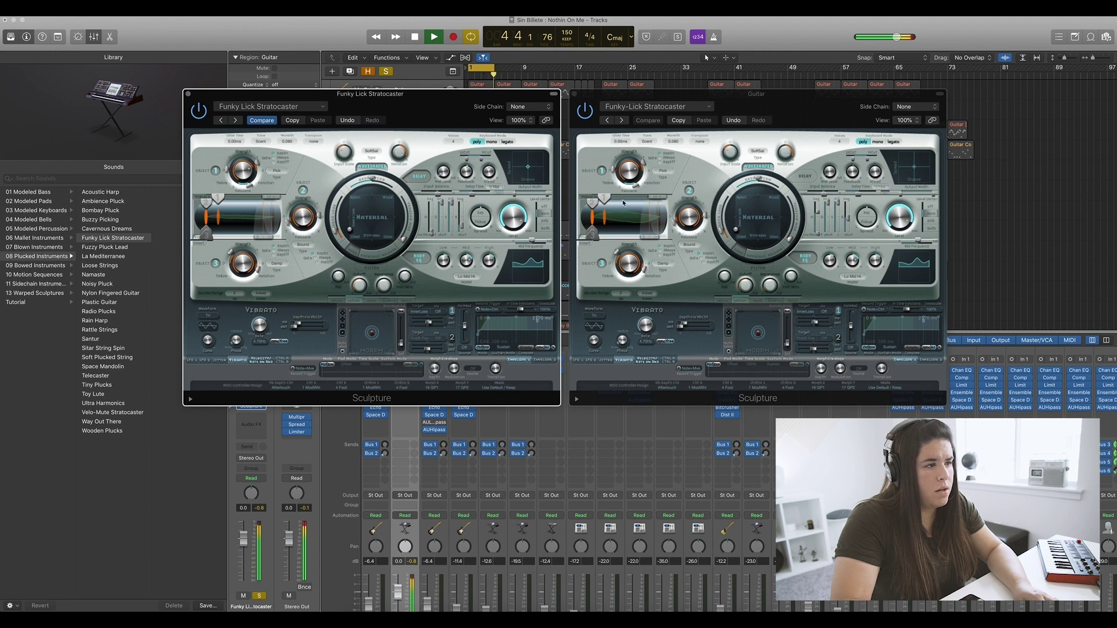
drag(432, 233, 433, 215)
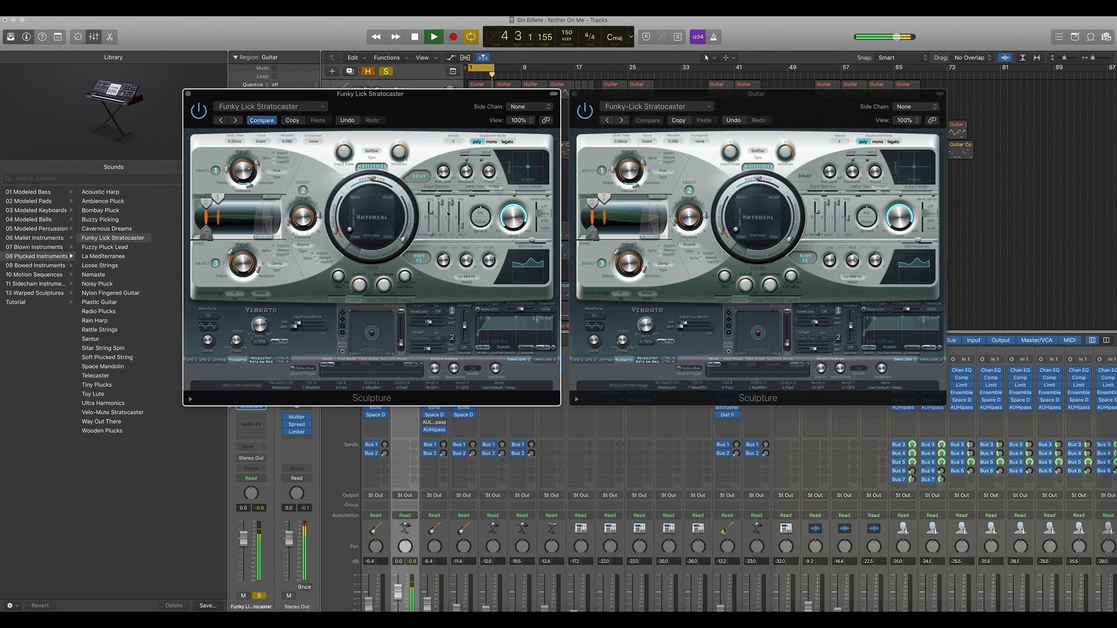
drag(460, 214, 463, 216)
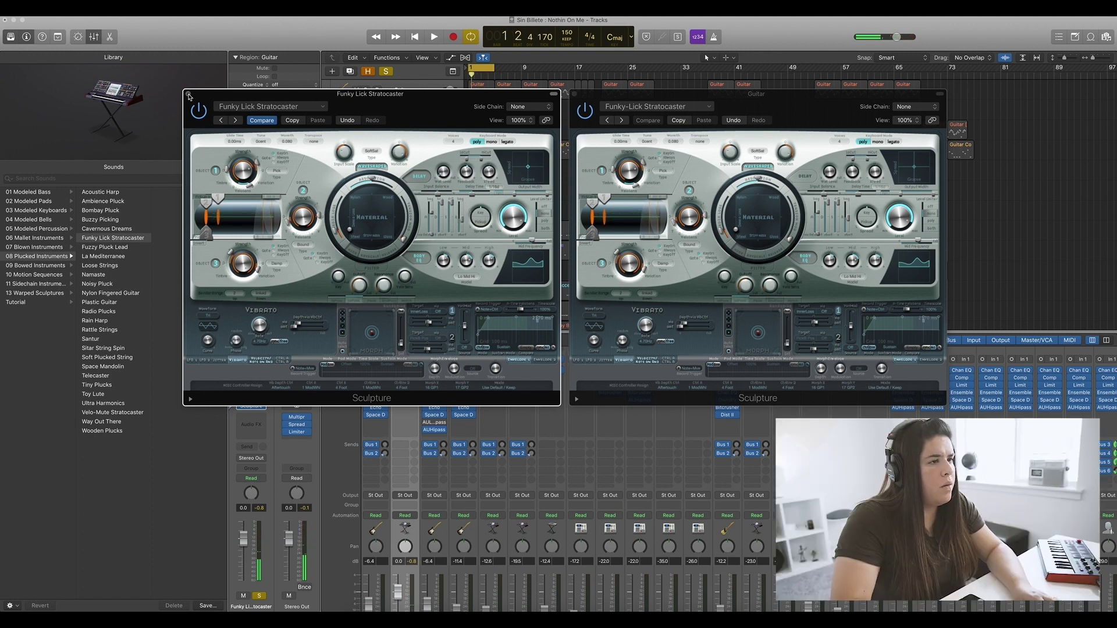
click(188, 95)
click(574, 94)
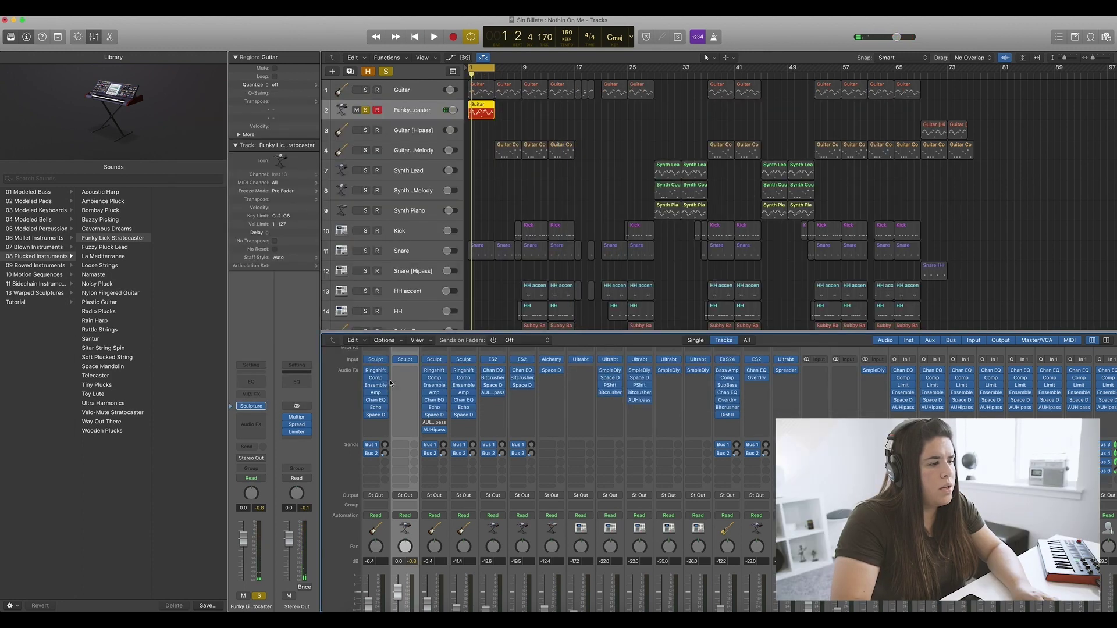
Step: Copy the Ringshifter effect from the Guitar channel to the new channel, audition it and close its window
drag(376, 373, 406, 374)
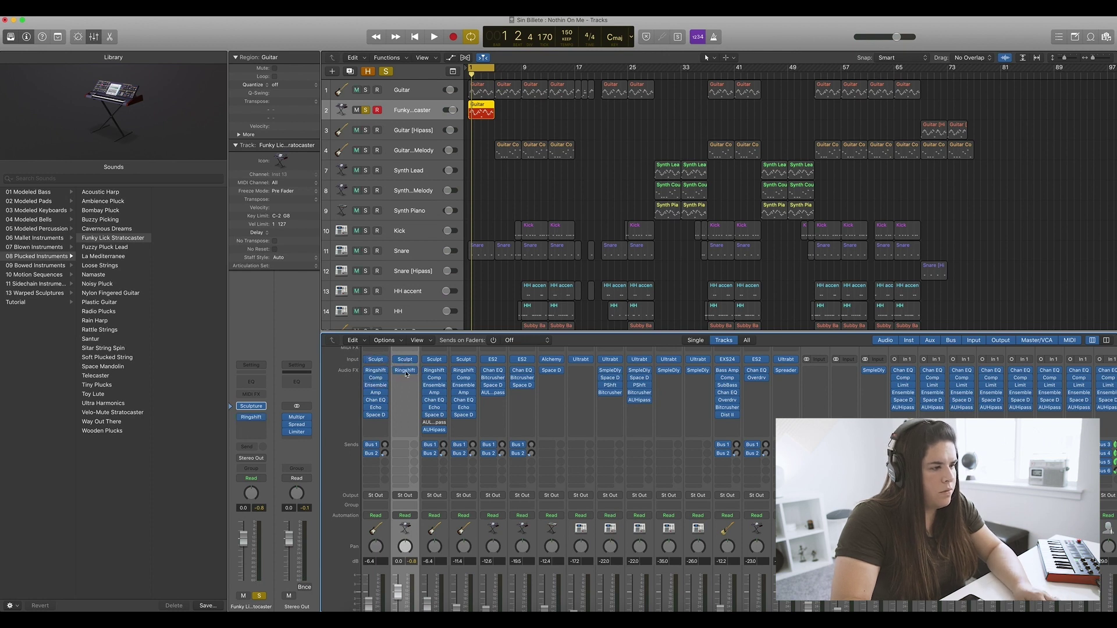
click(406, 374)
key(space)
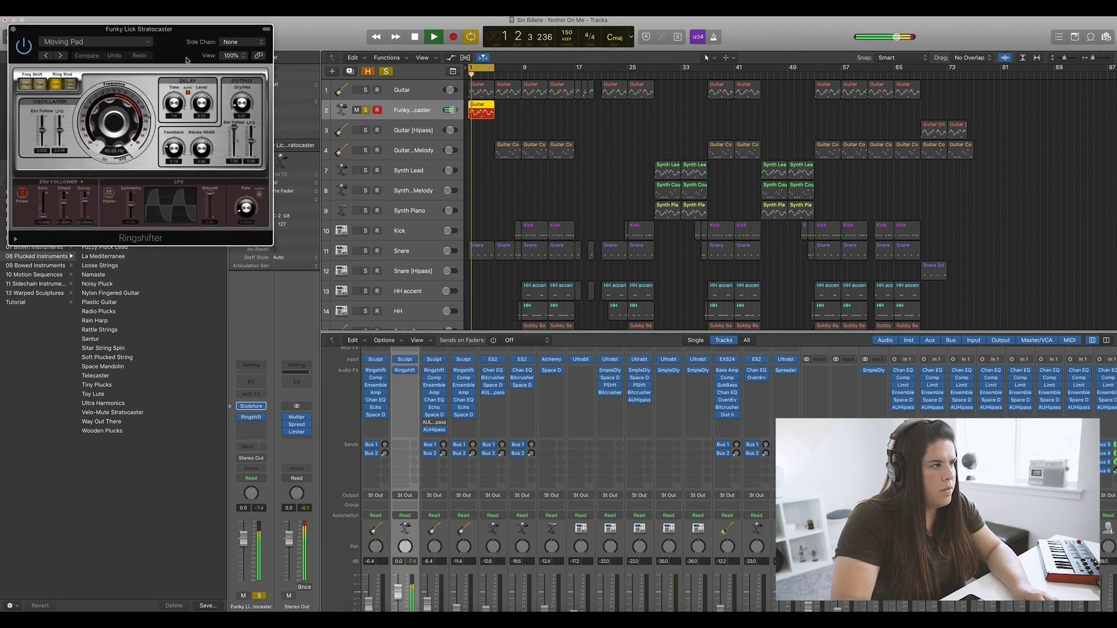
drag(165, 35, 264, 110)
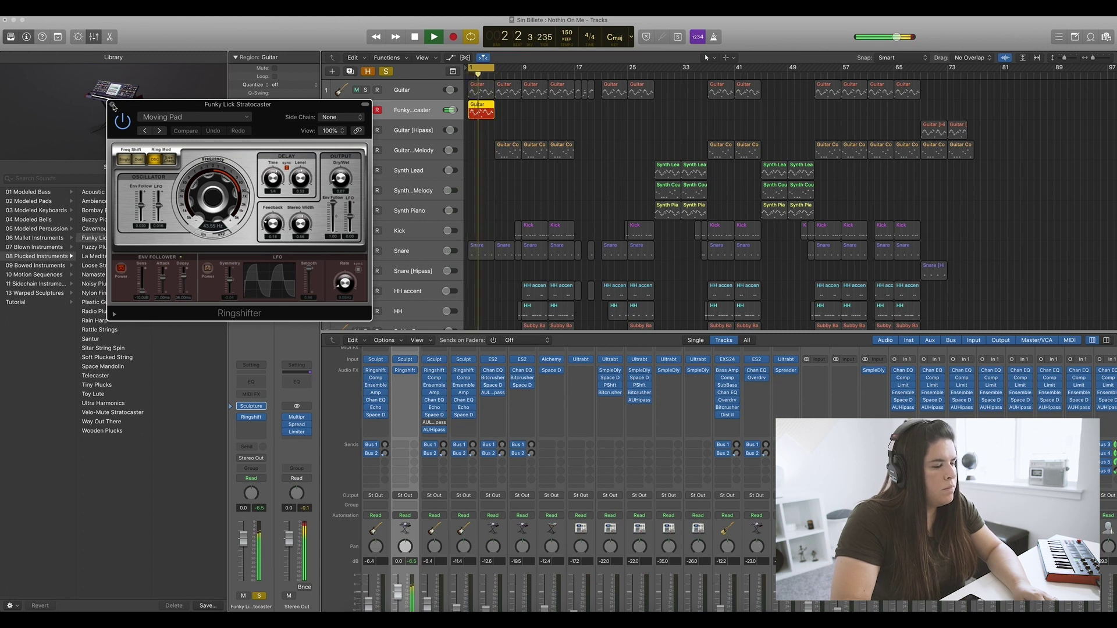
click(113, 104)
Step: Copy the Compressor and Ensemble effects from the Guitar channel to the new channel, reviewing their settings during playback
drag(375, 378, 408, 382)
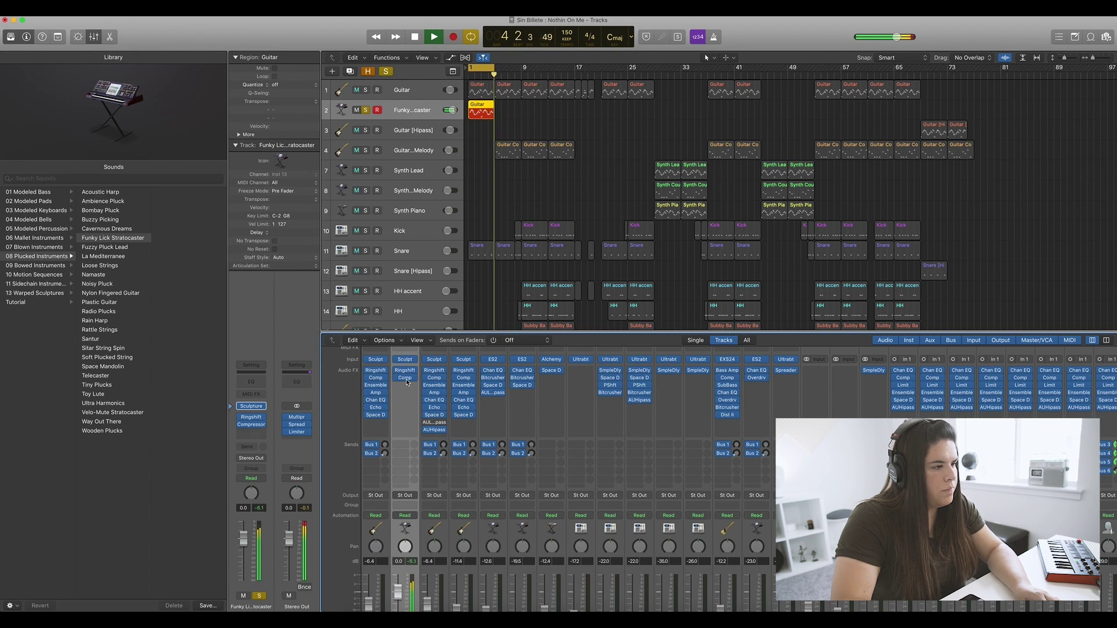
click(405, 378)
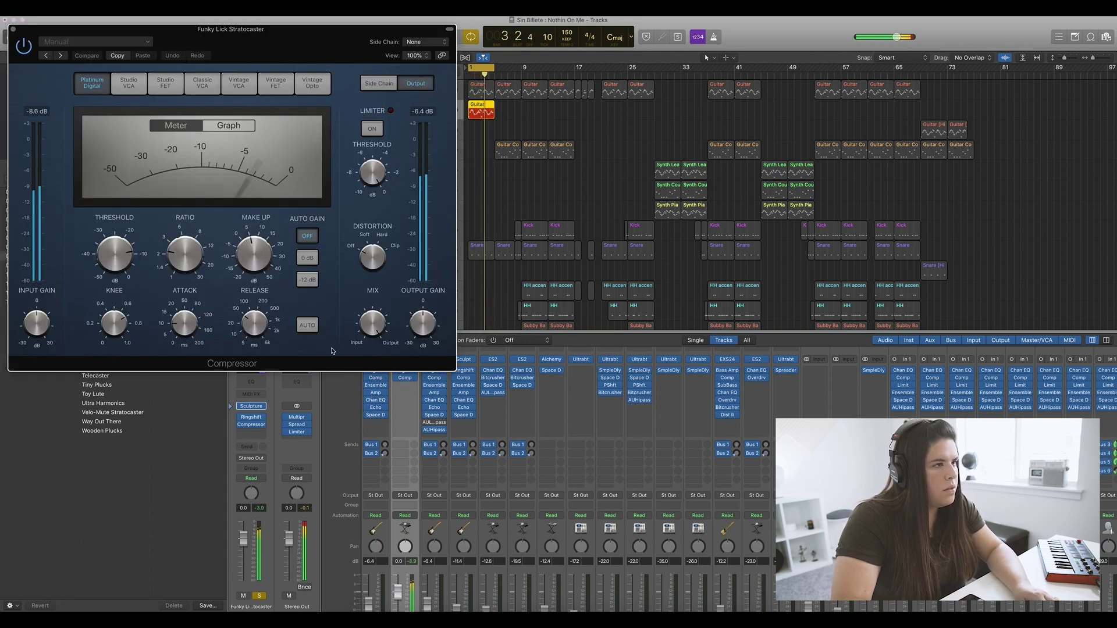
drag(375, 385, 405, 389)
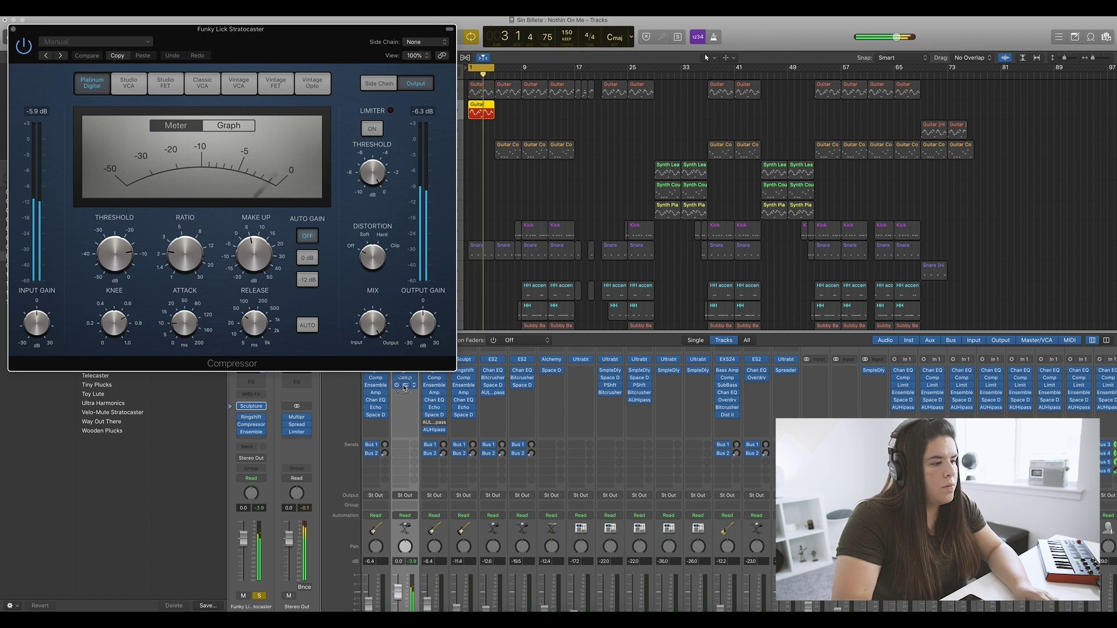
click(404, 385)
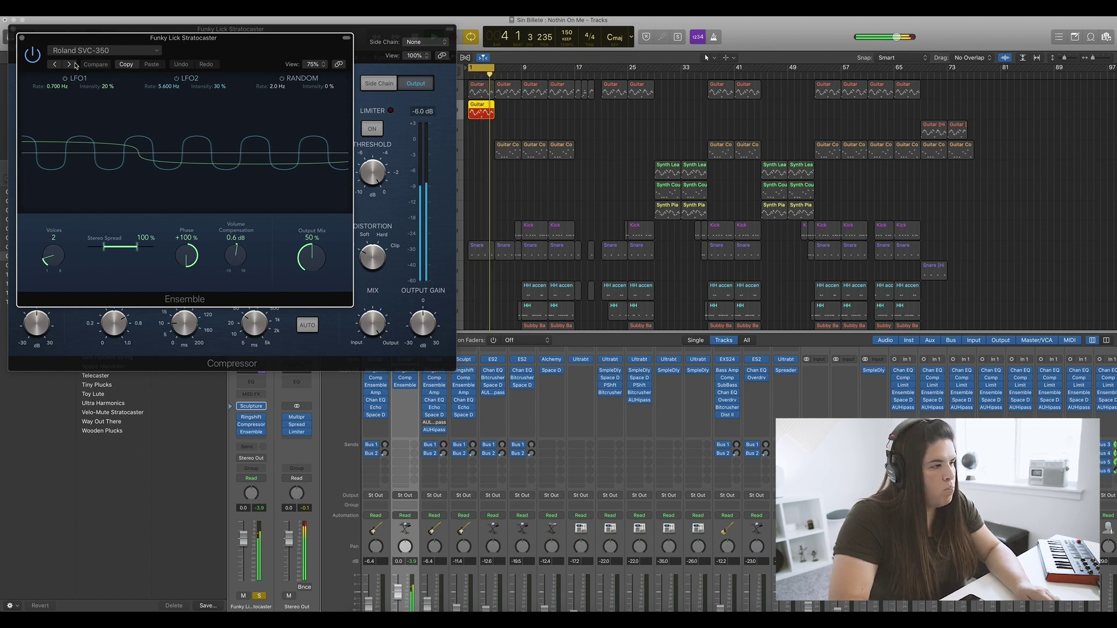
click(22, 38)
click(12, 28)
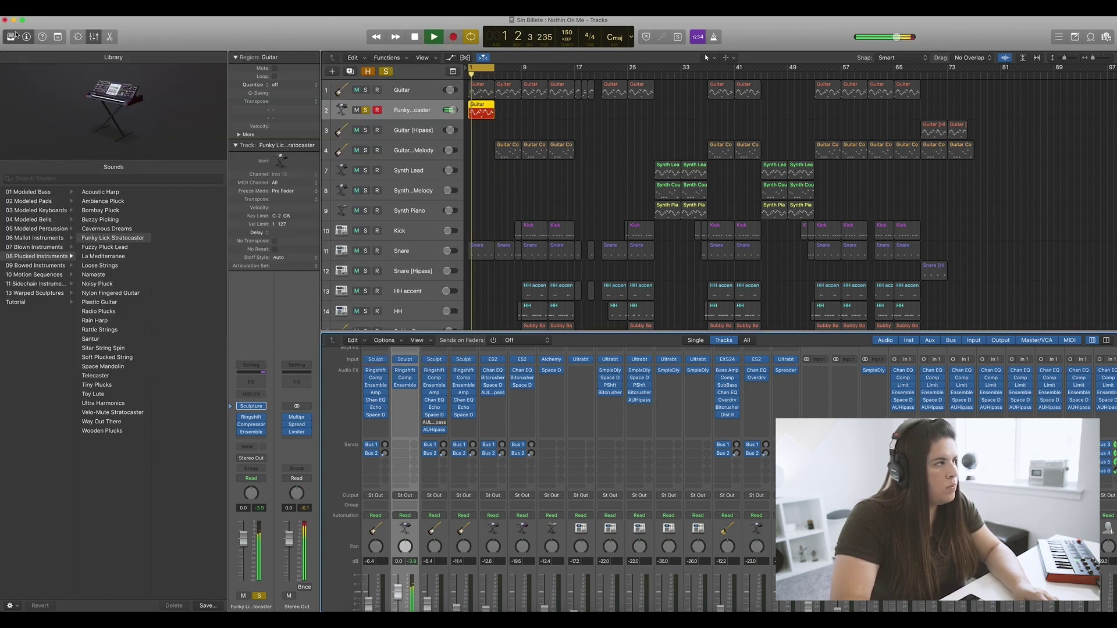
key(space)
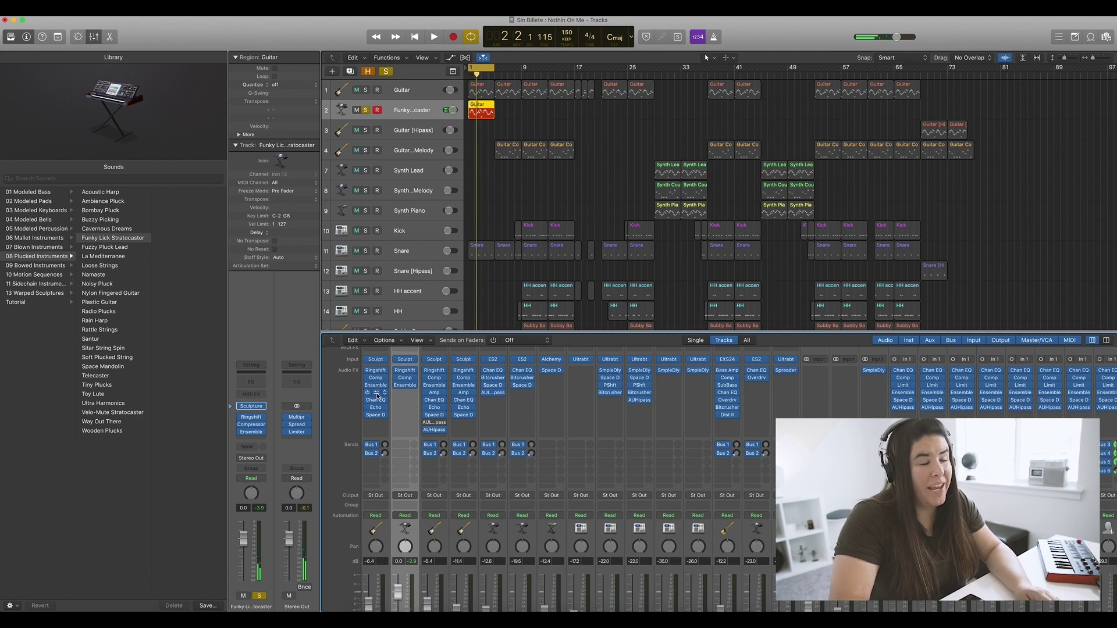
Step: Copy Amp Designer from the Guitar channel to the new channel, check its clean preset and audition the sound
drag(379, 395, 405, 394)
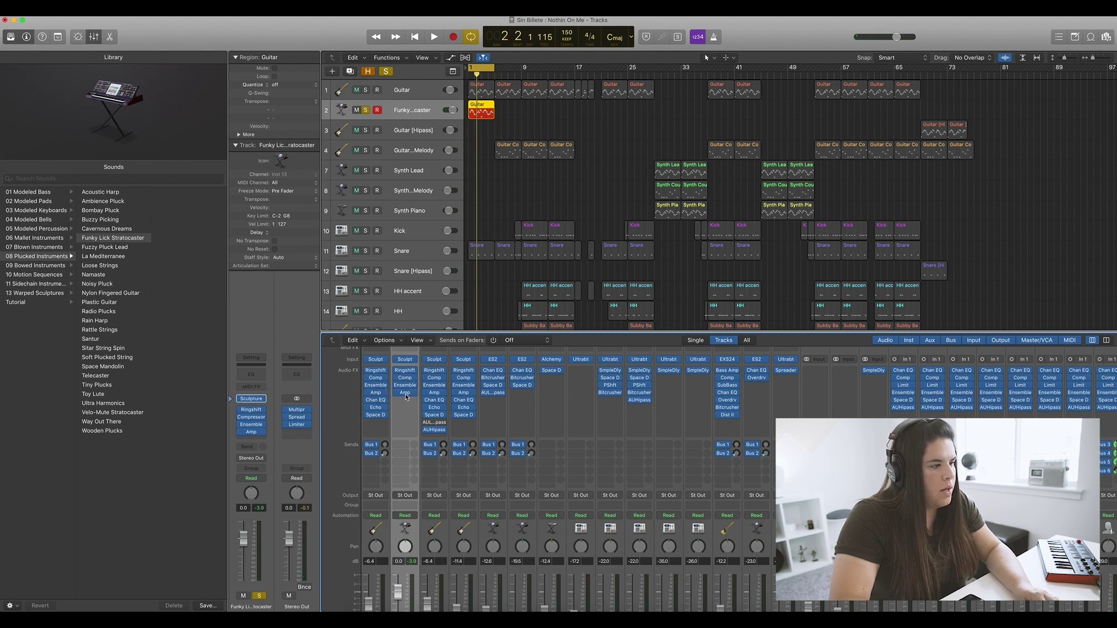
click(404, 393)
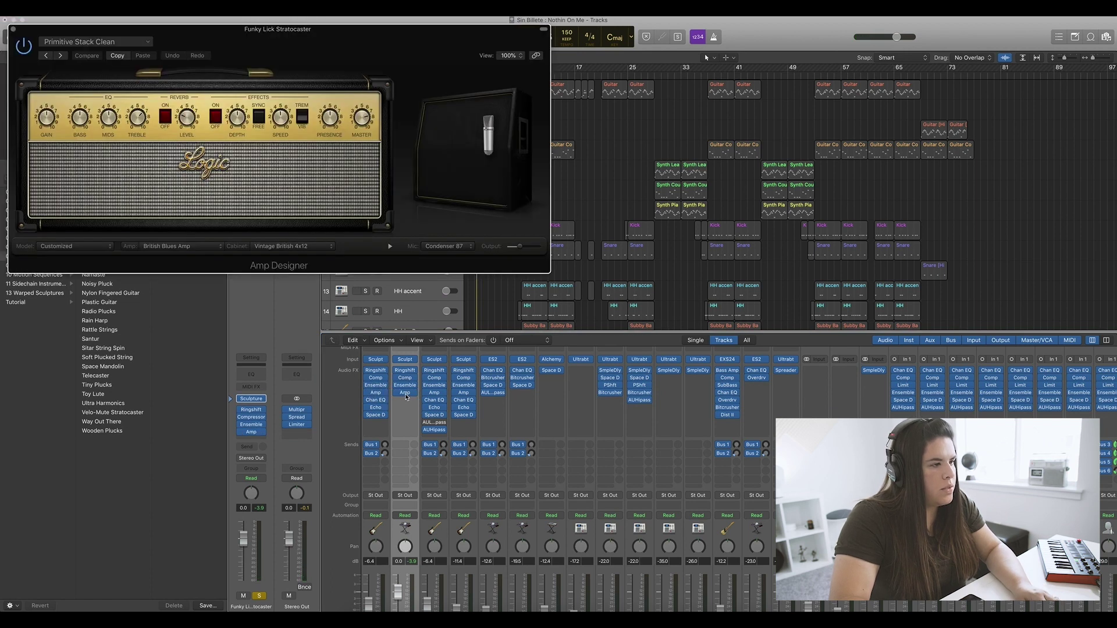
click(116, 39)
mouse_move(198, 207)
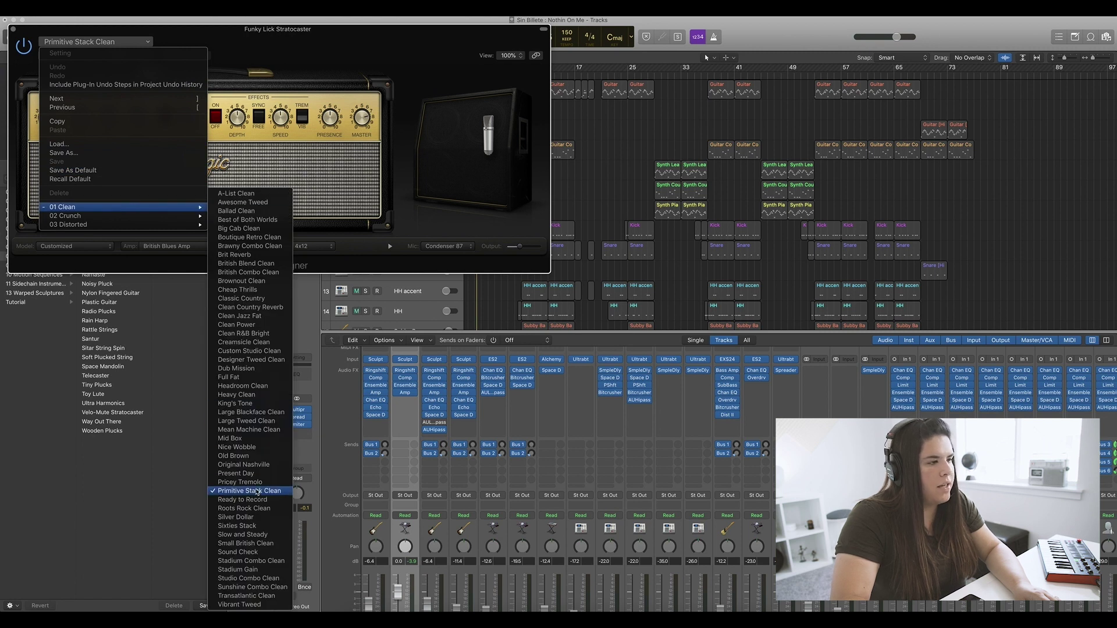
click(409, 232)
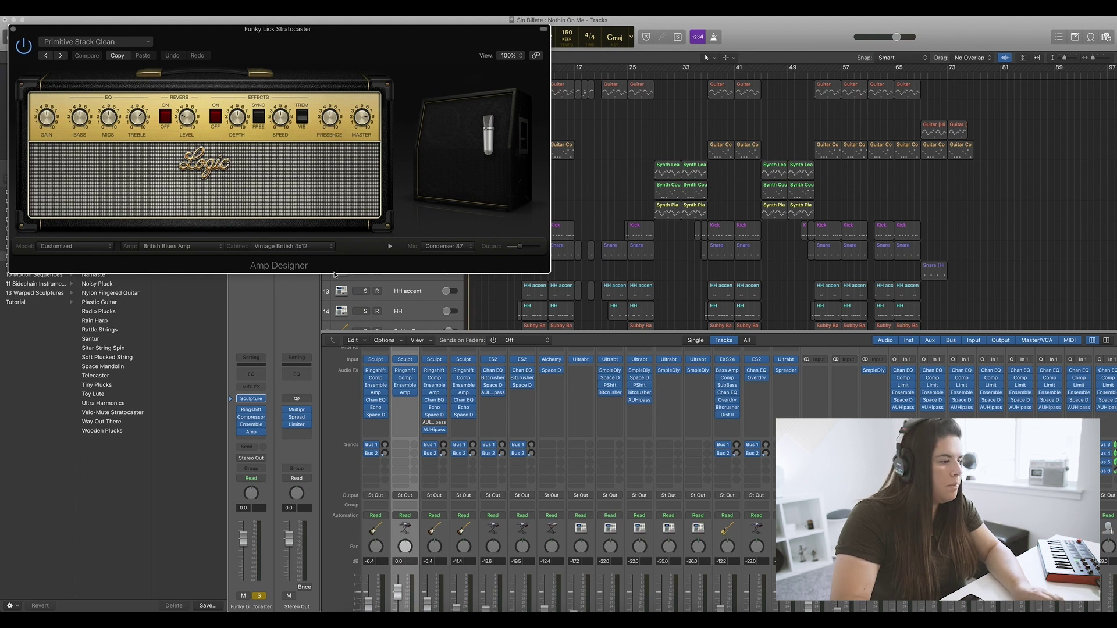
key(space)
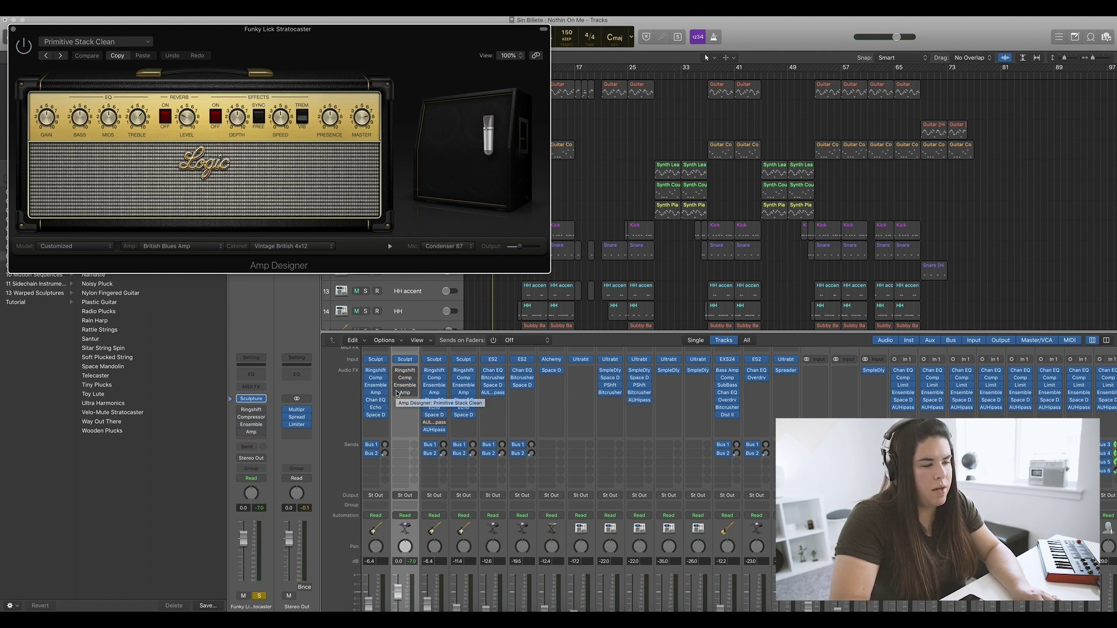
key(space)
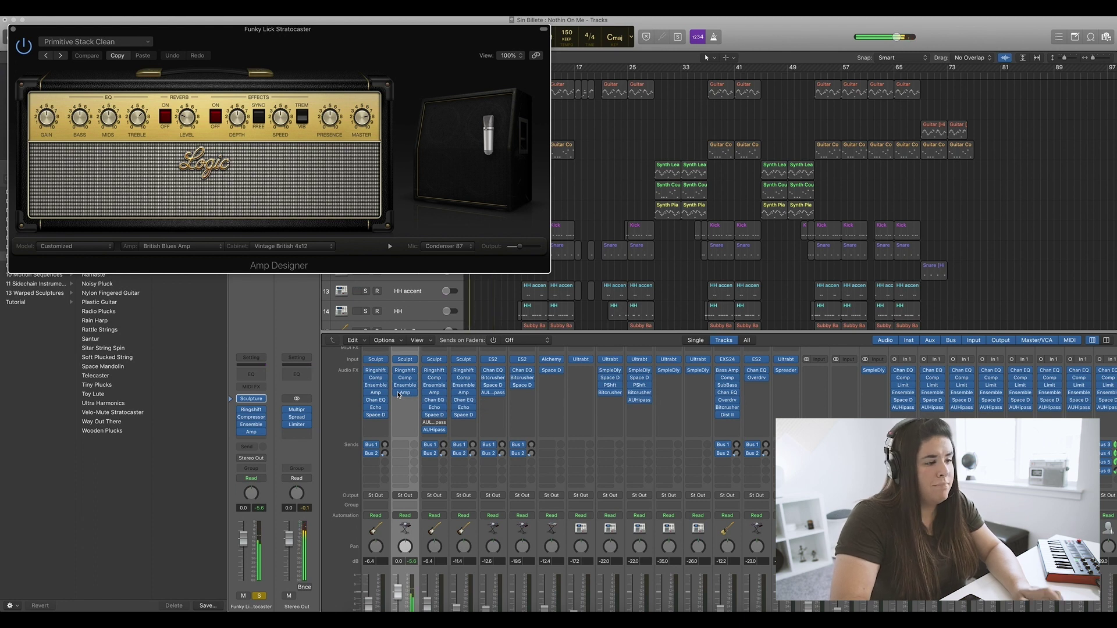
click(13, 29)
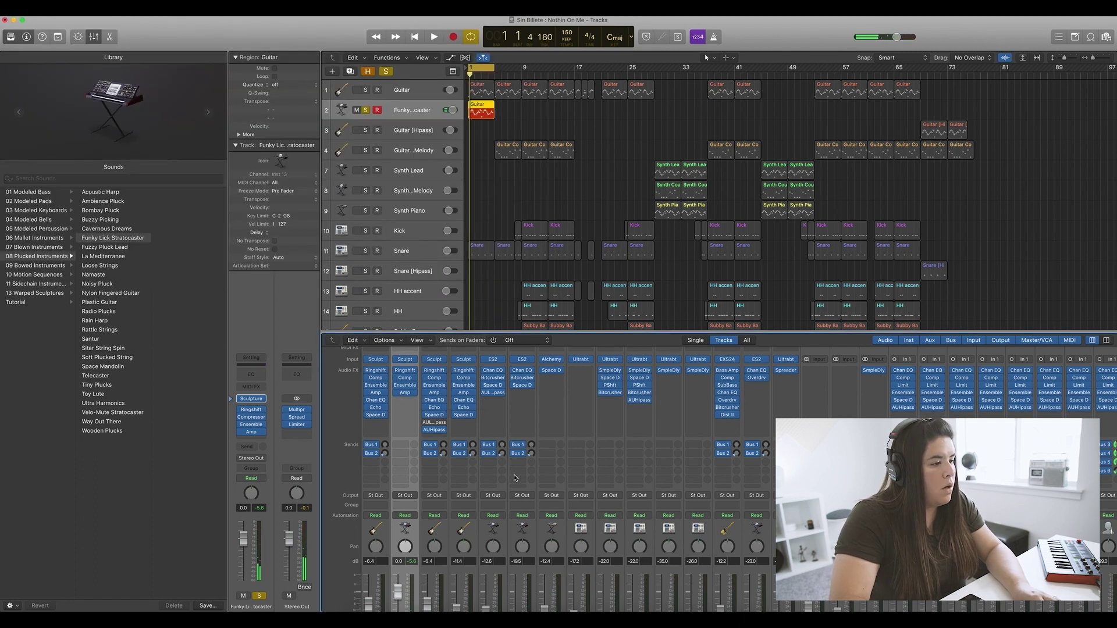
Step: Copy the Channel EQ from the Guitar channel to the new channel and review its curve
drag(389, 405, 406, 404)
click(406, 400)
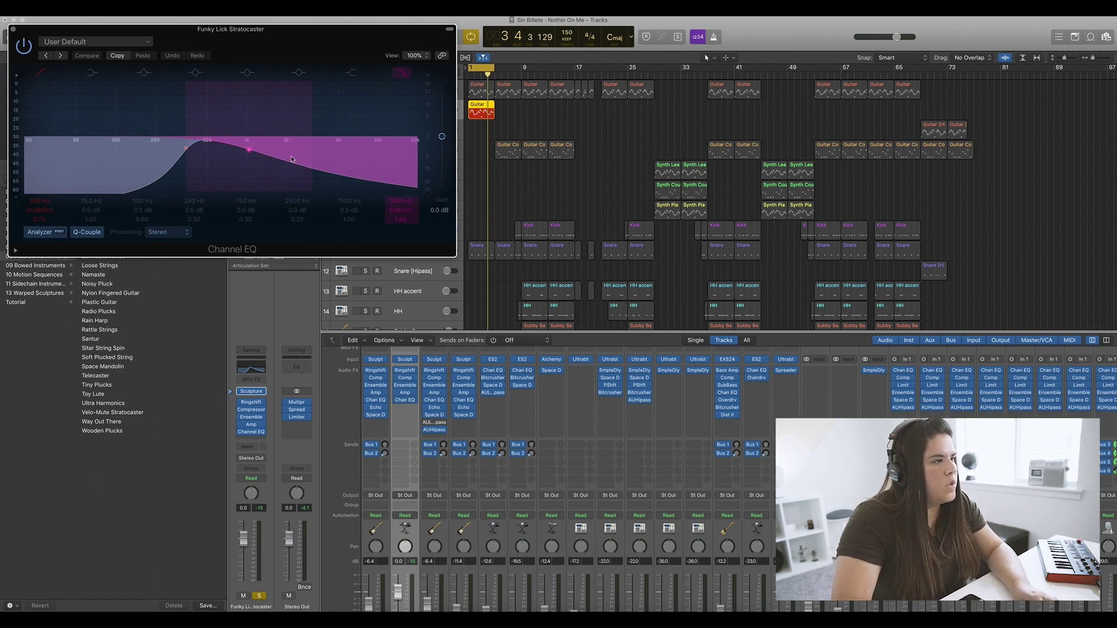
click(13, 29)
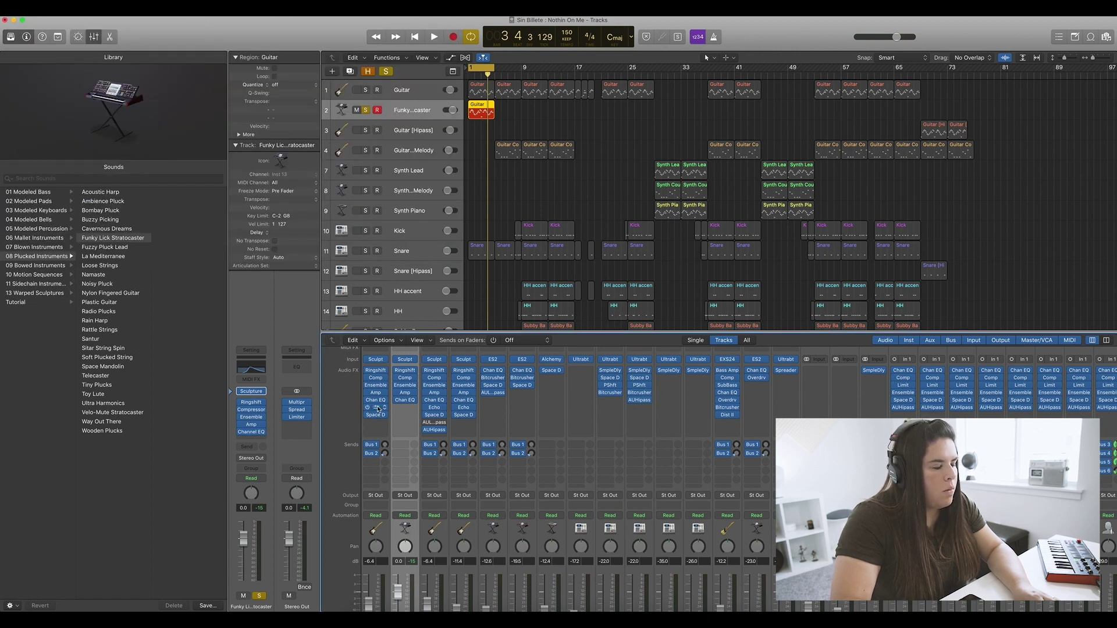
Step: Copy the Echo effect from the Guitar channel to the new channel and review its settings during playback
drag(376, 410, 406, 412)
click(405, 412)
key(space)
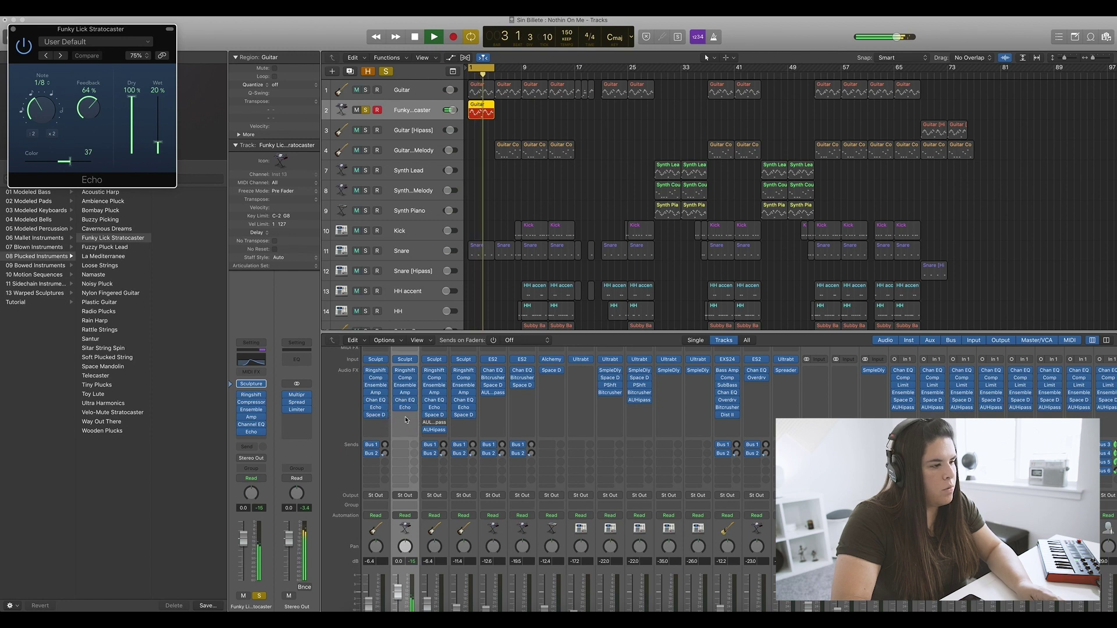
Step: Copy Space Designer from the Guitar channel to the new channel, check its deep reverb preset and close both effect windows
drag(405, 416, 406, 419)
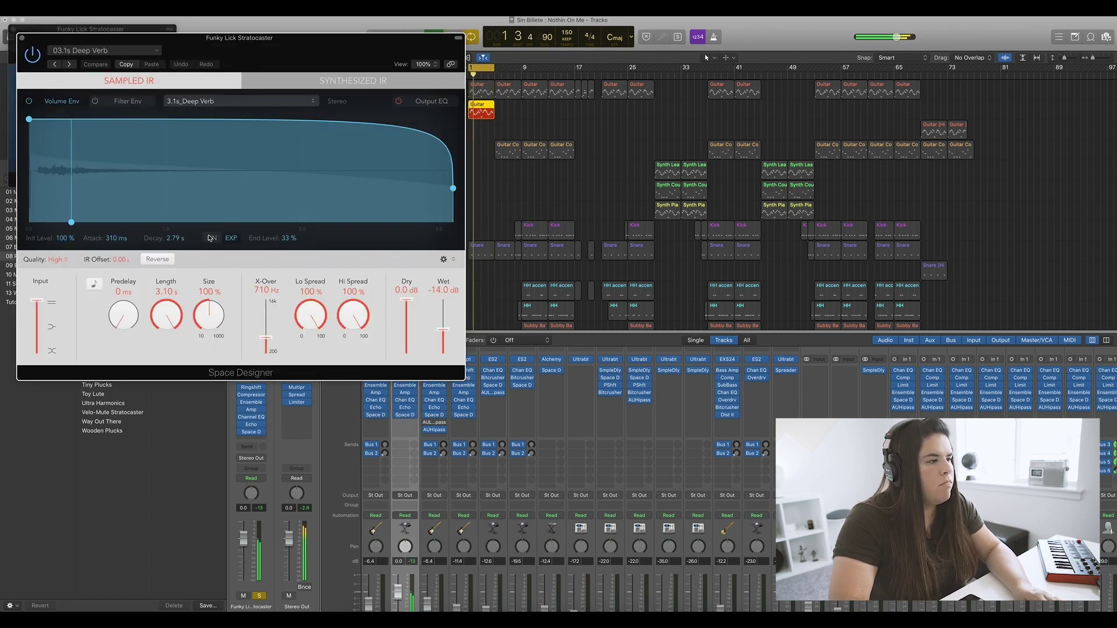
click(21, 41)
click(11, 28)
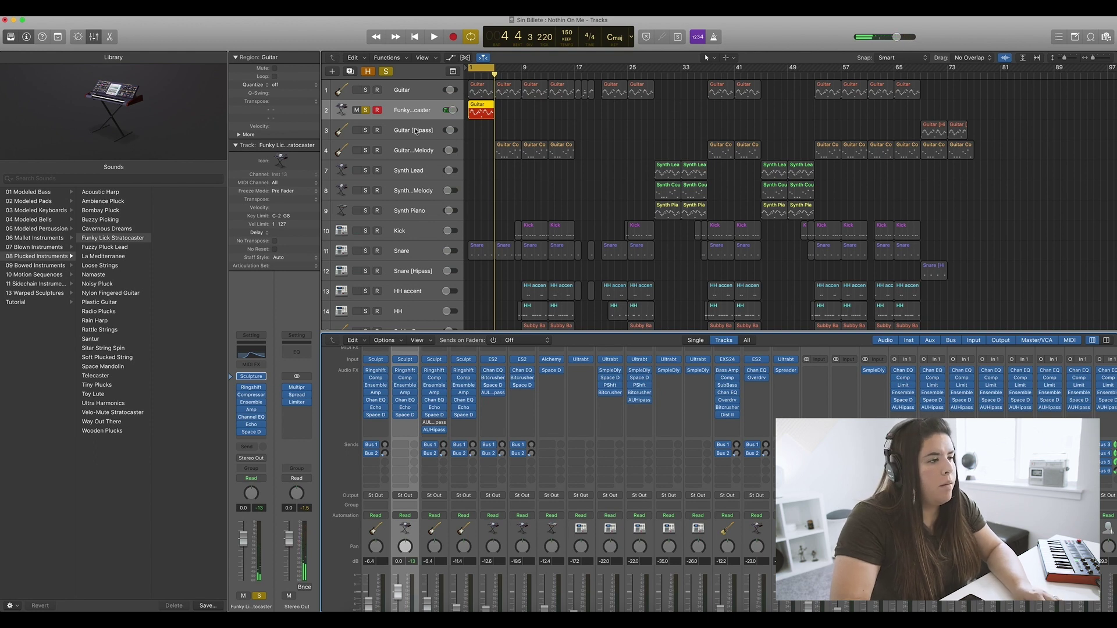
Step: Delete the copied guitar region and its Funky Lick Stratocaster track
click(396, 114)
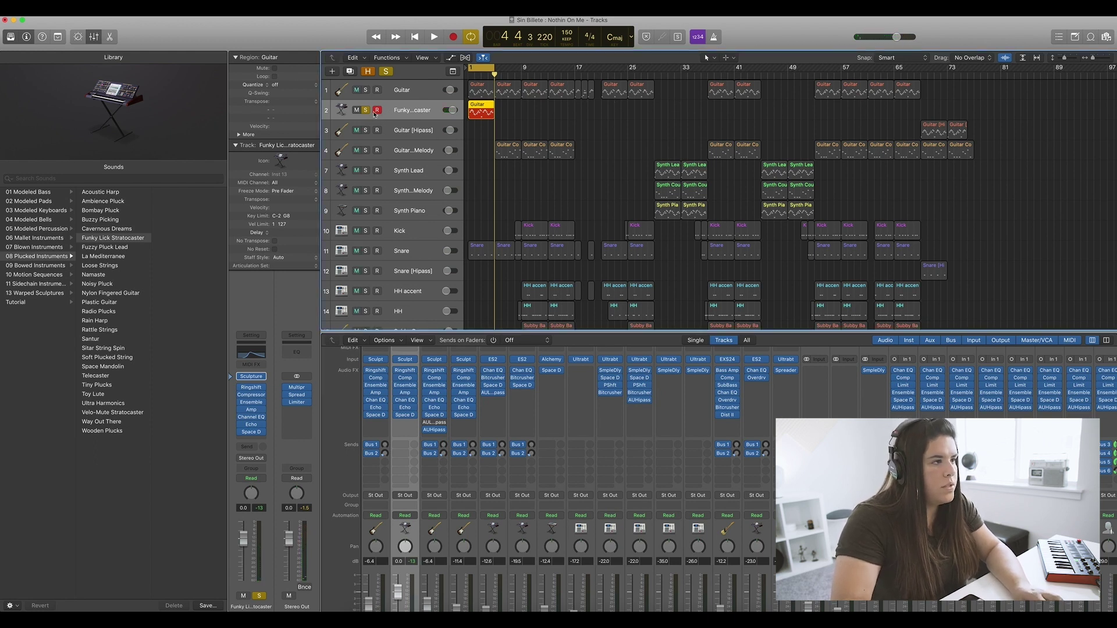
key(Delete)
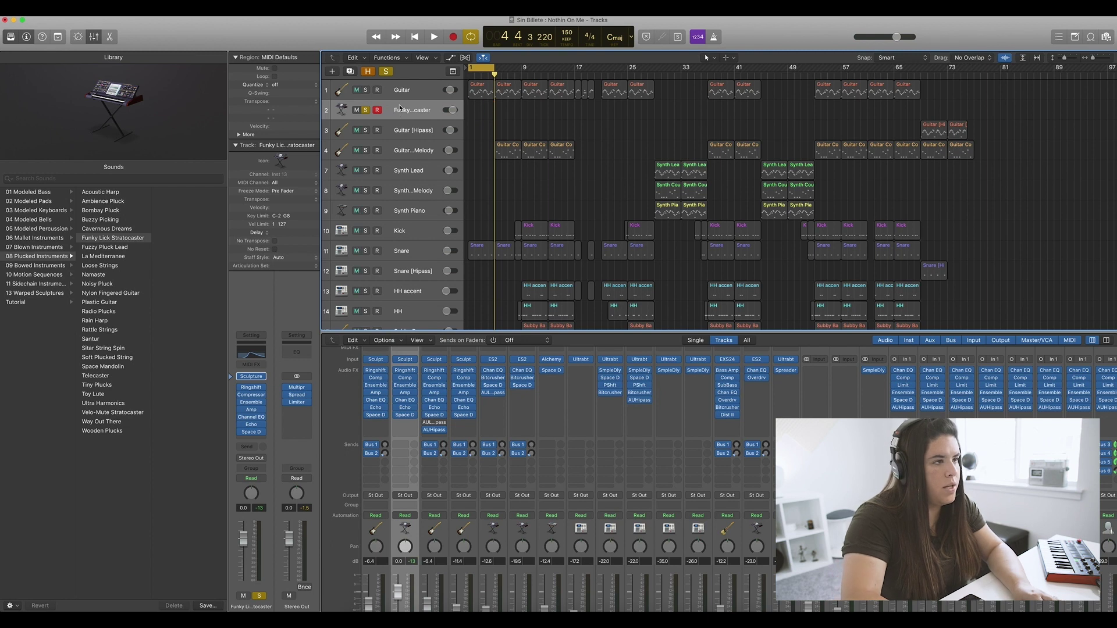
key(super+BackSpace)
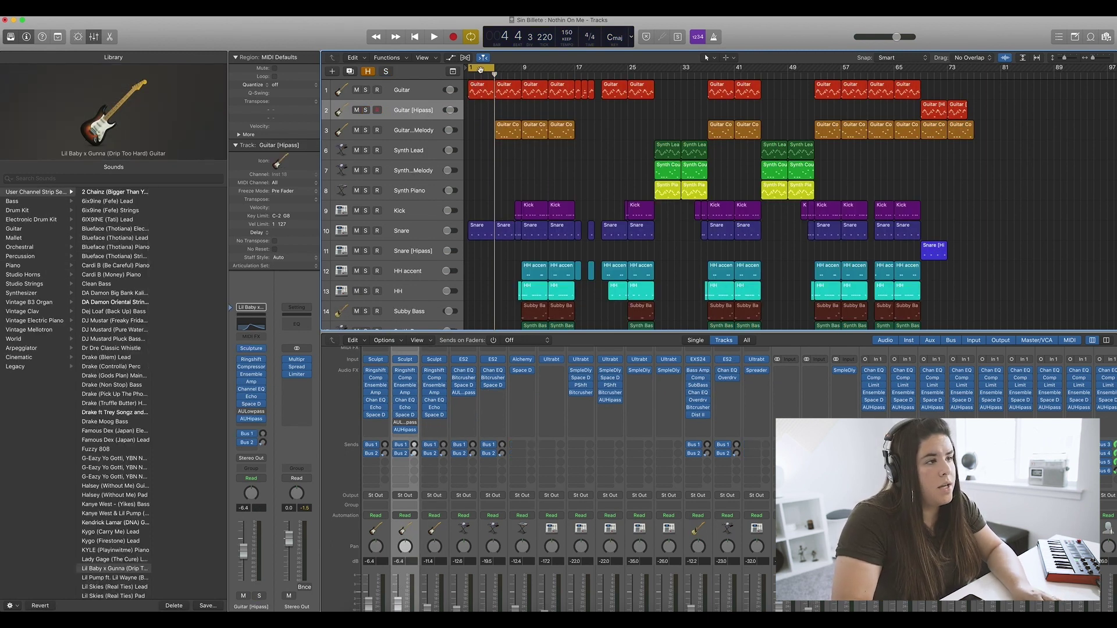
Step: Cycle bars 5 to 9, solo the Guitar and guitar counter-melody tracks and audition them together
drag(477, 68, 505, 68)
click(366, 90)
click(365, 130)
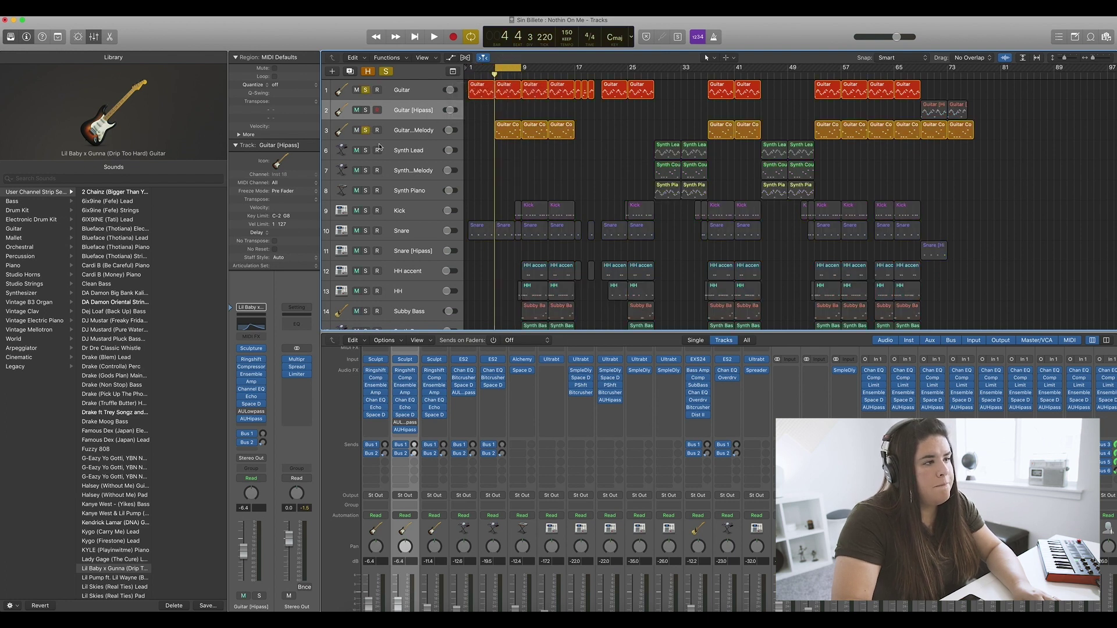
click(501, 134)
key(space)
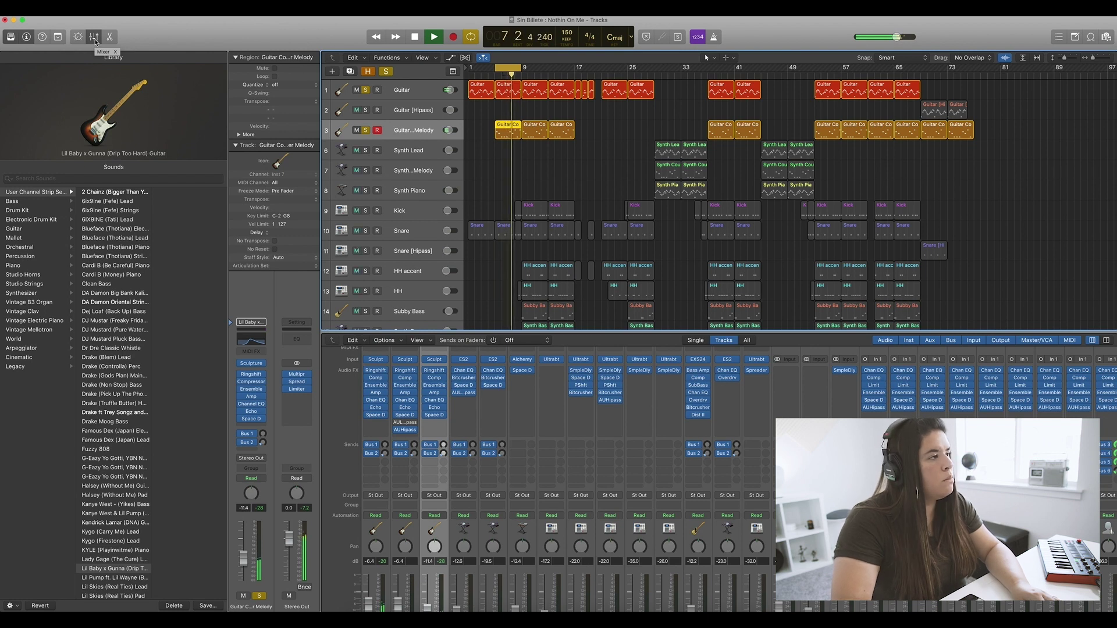
key(space)
Step: Hide the mixer, move the cycle range to bars 29 to 33 and audition the Synth Lead track in solo
click(95, 39)
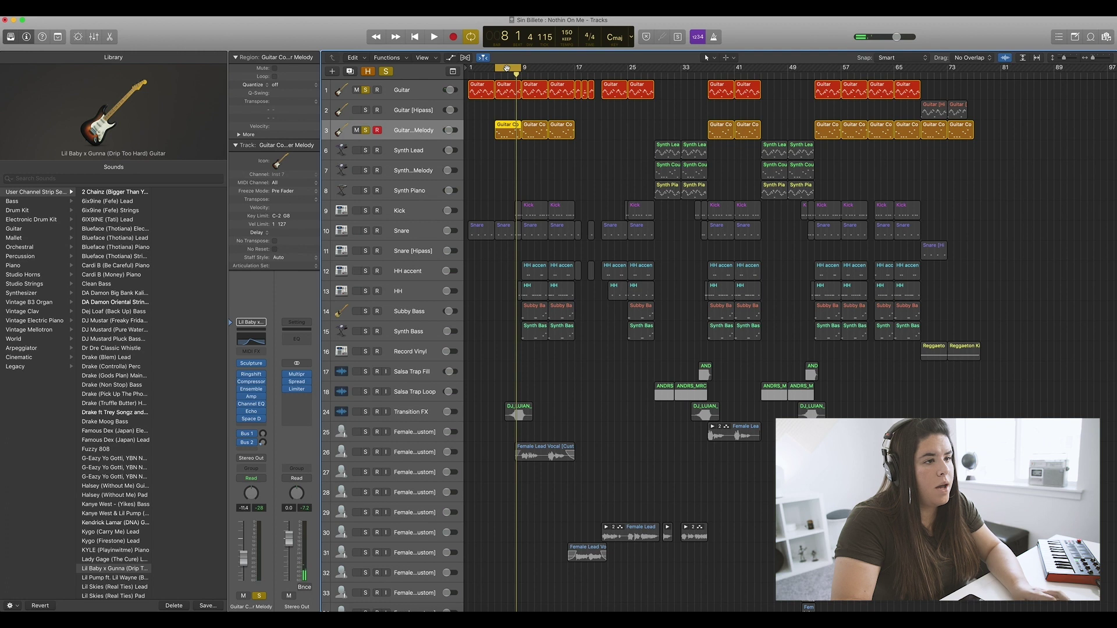
drag(507, 68, 666, 68)
click(667, 157)
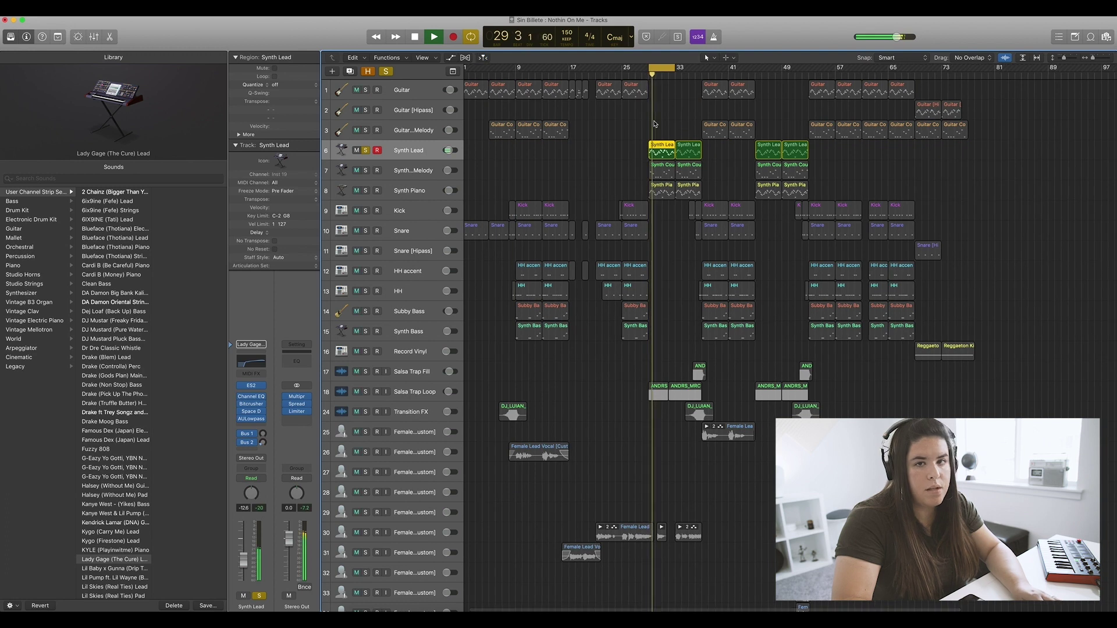
key(space)
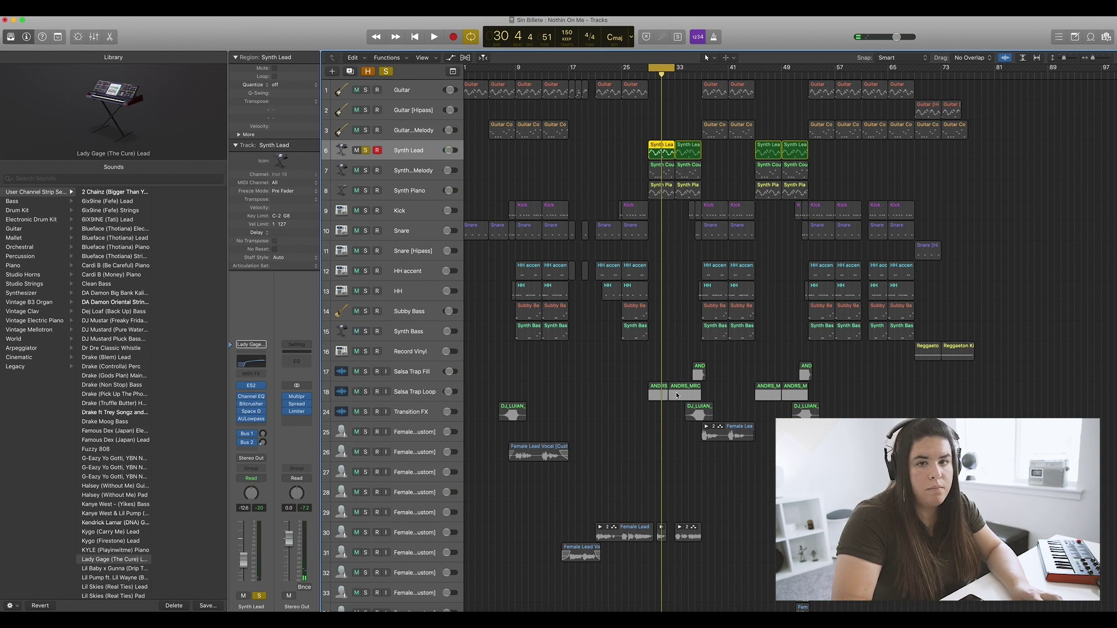
Step: Open the first Synth Lead region in the Piano Roll and examine its notes during playback
double_click(660, 155)
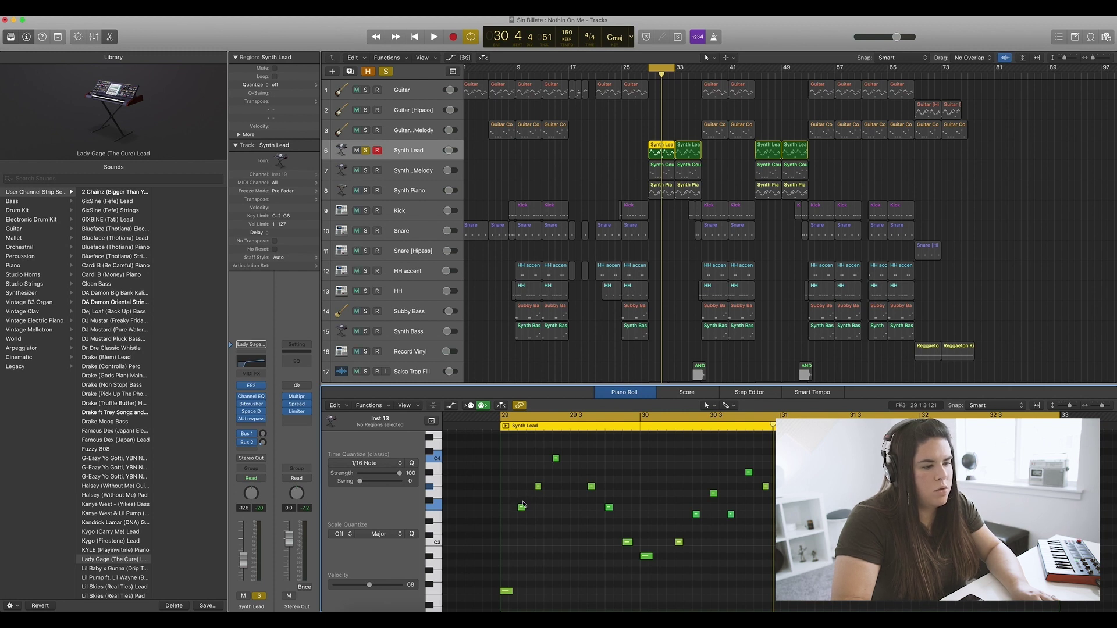
key(space)
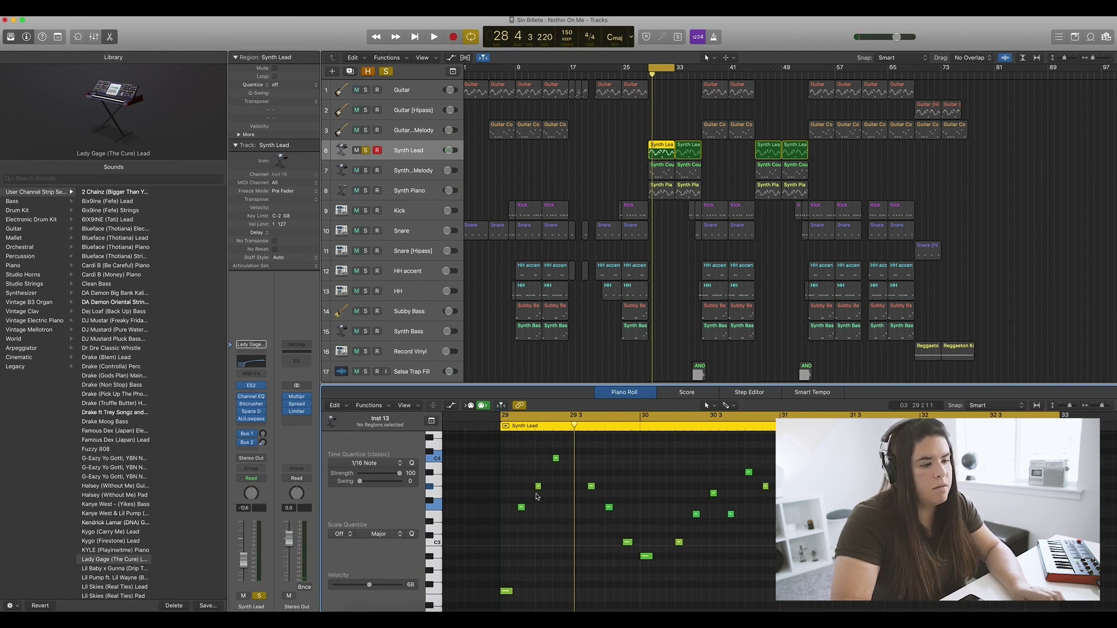
key(space)
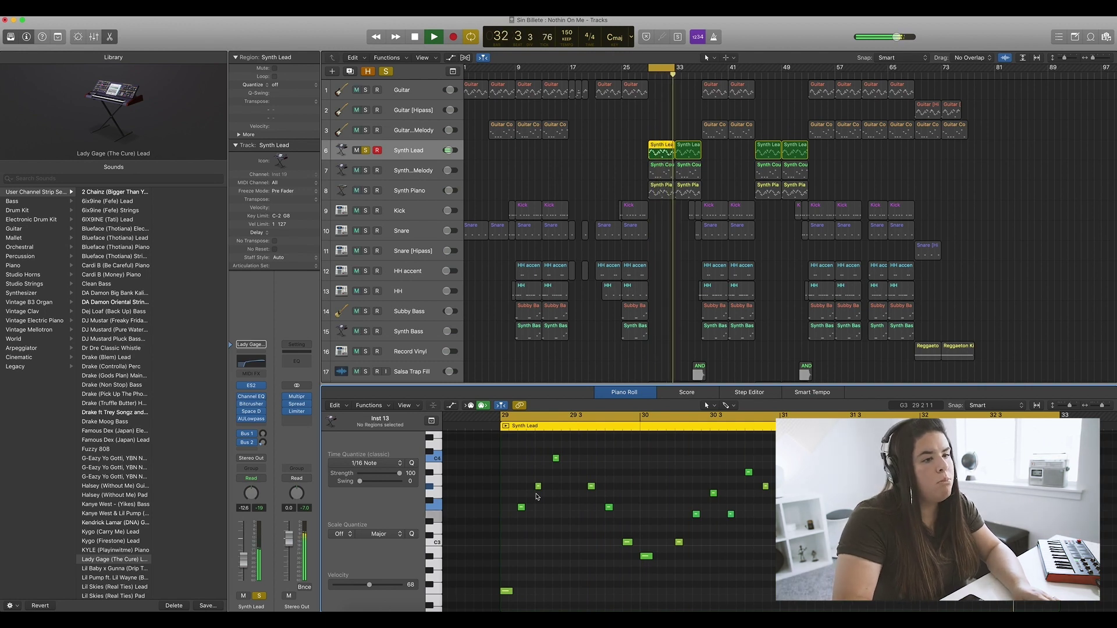
key(space)
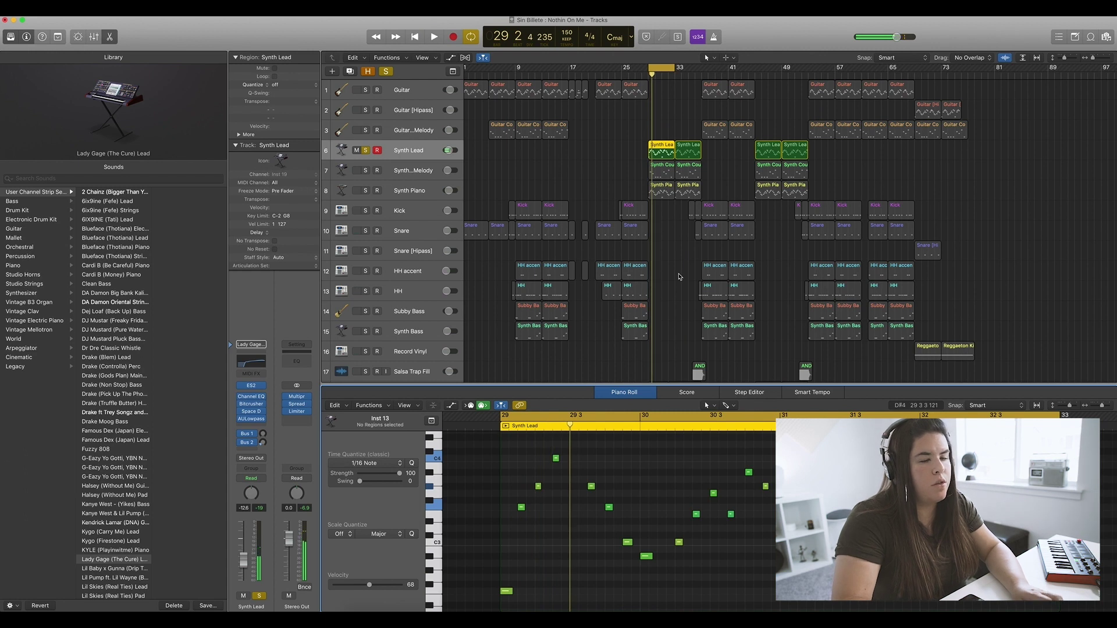
Step: Solo the Salsa Trap Loop track and audition it together with Synth Lead
scroll(679, 277, down, 10)
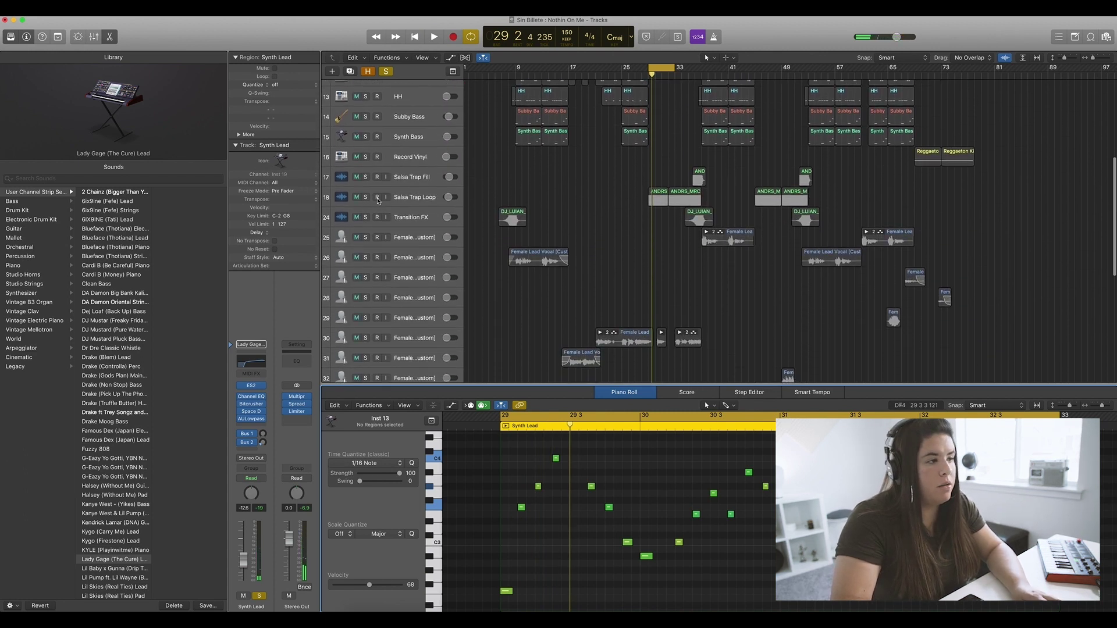
key(space)
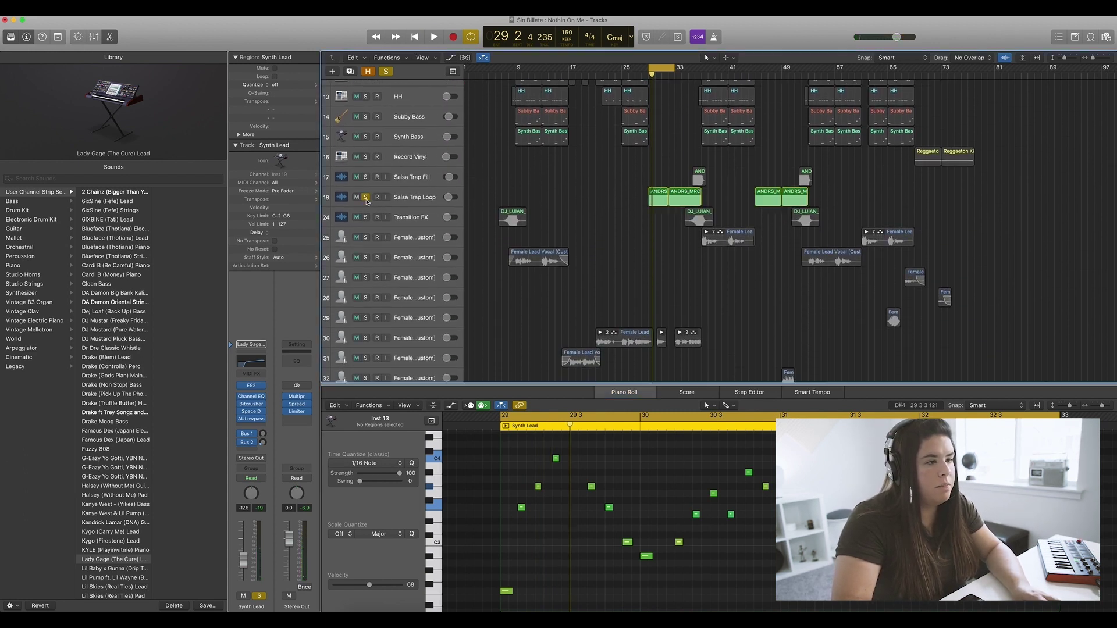
scroll(496, 220, up, 10)
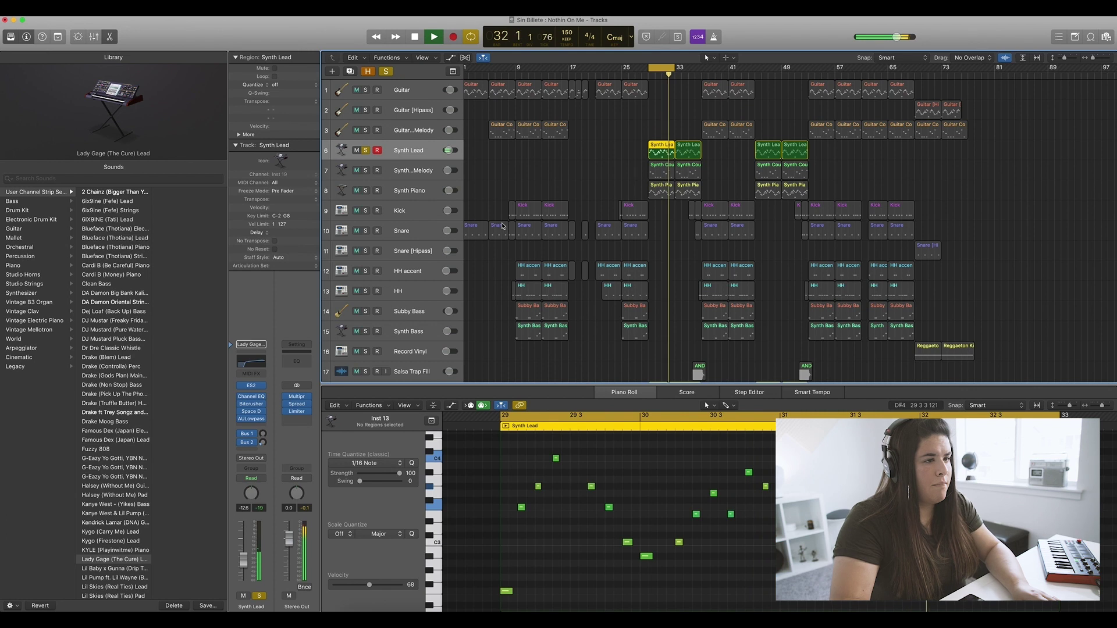
key(space)
Step: Audition the synth counter-melody track together with Synth Lead, and return to soloing Synth Lead without it
click(366, 172)
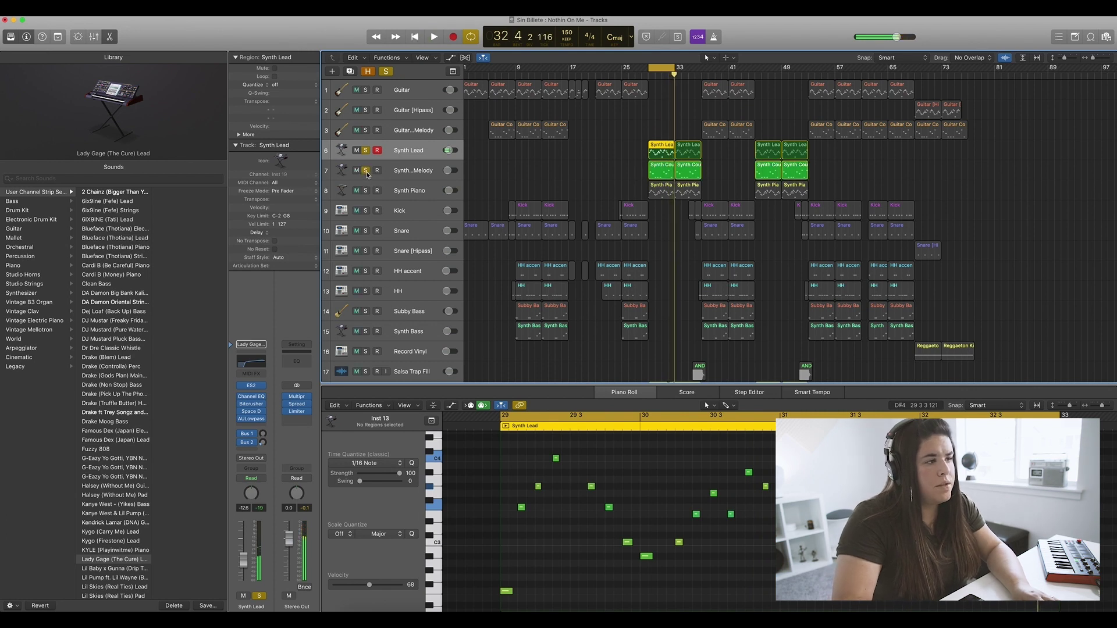
key(space)
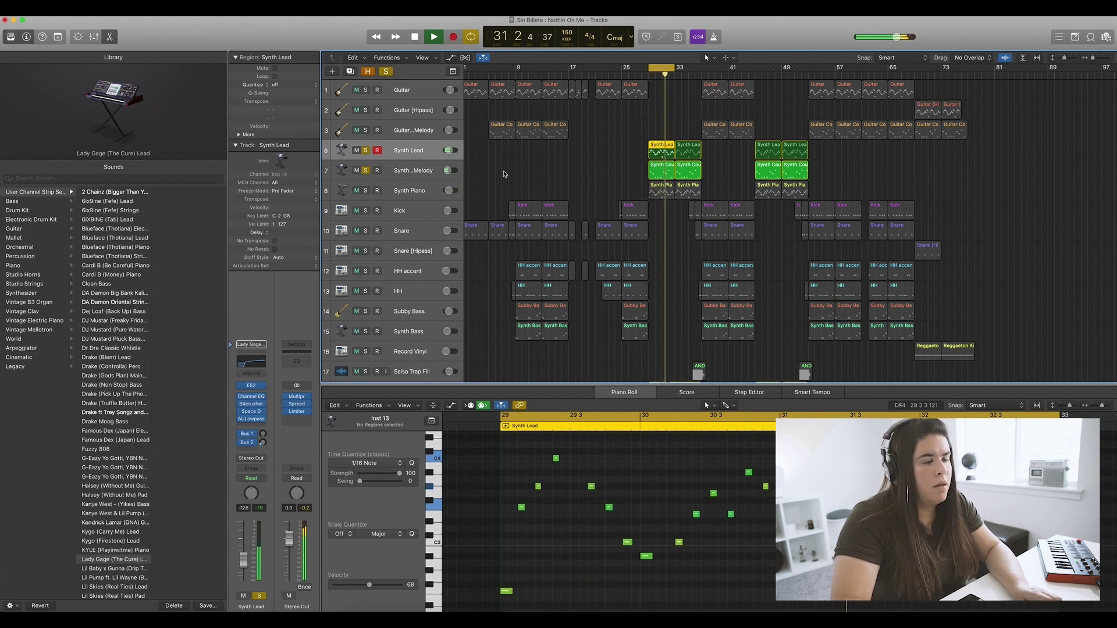
key(space)
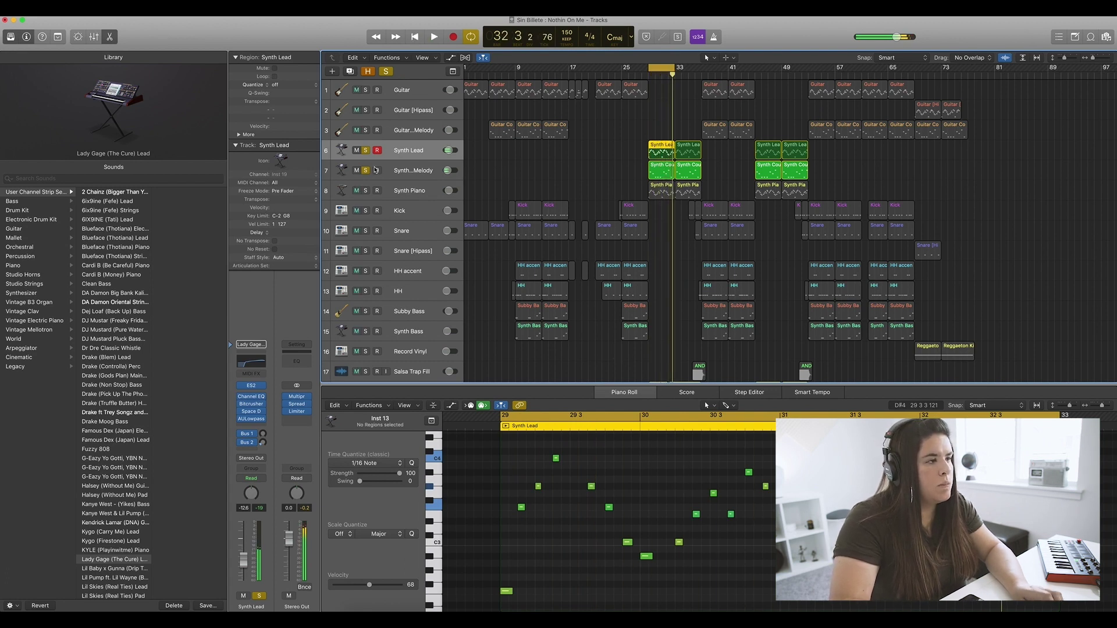
click(365, 170)
click(365, 150)
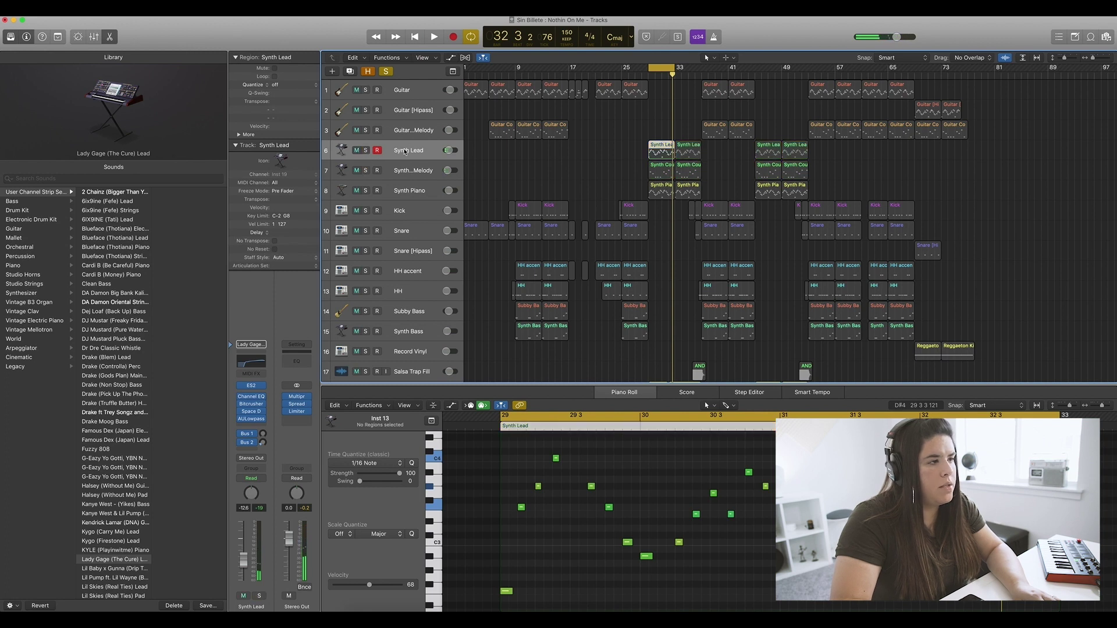
click(365, 150)
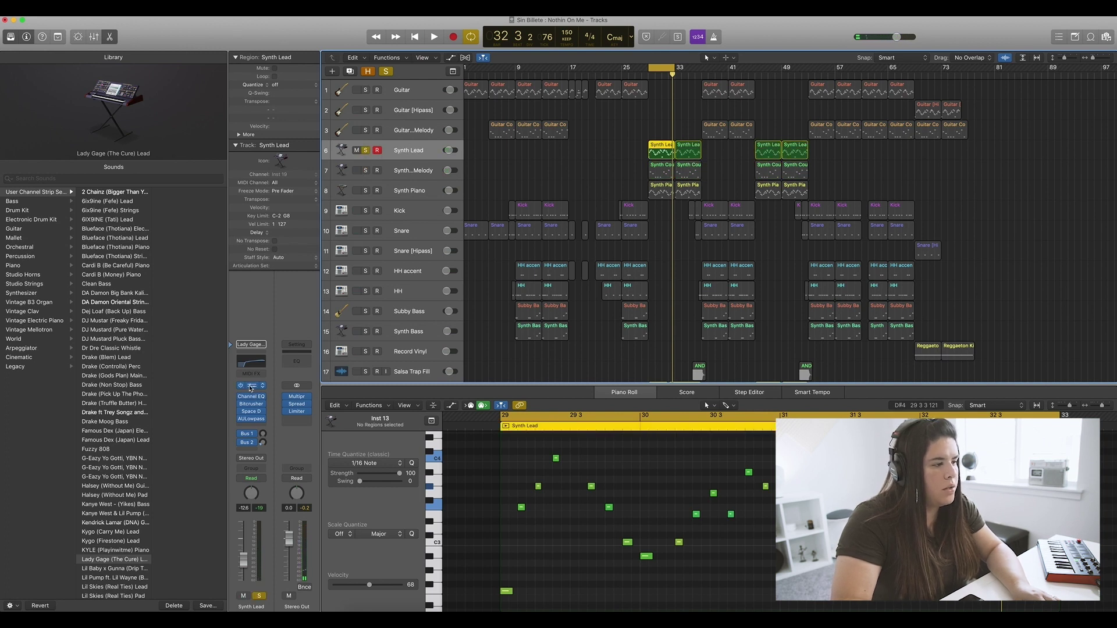
Step: Create one new software instrument track that uses the ES2 synthesizer
click(334, 73)
click(511, 107)
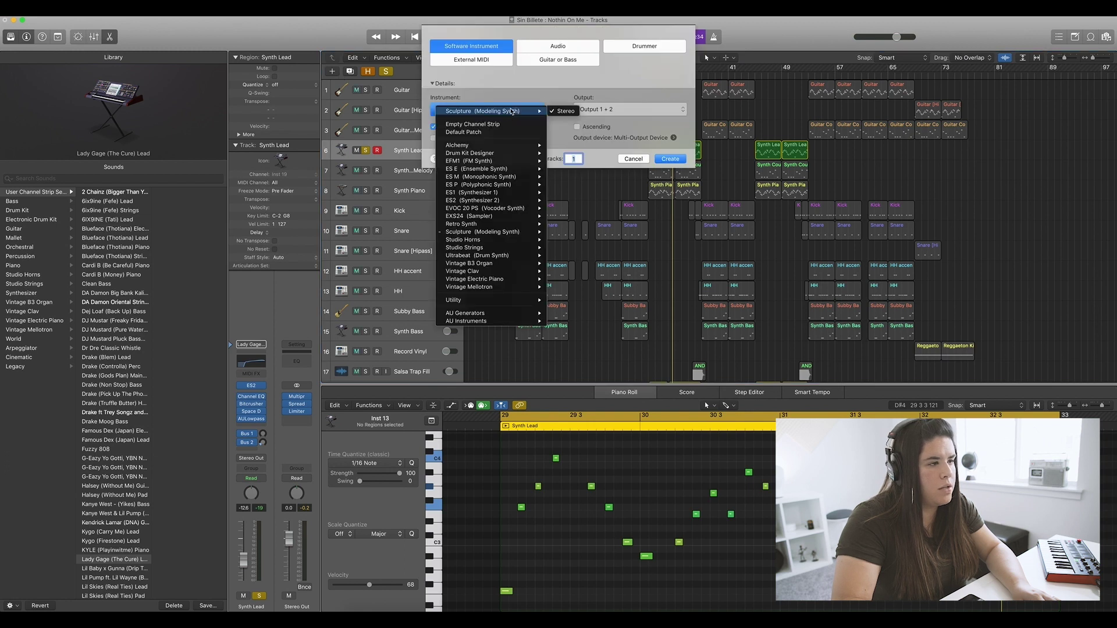
click(459, 201)
click(670, 158)
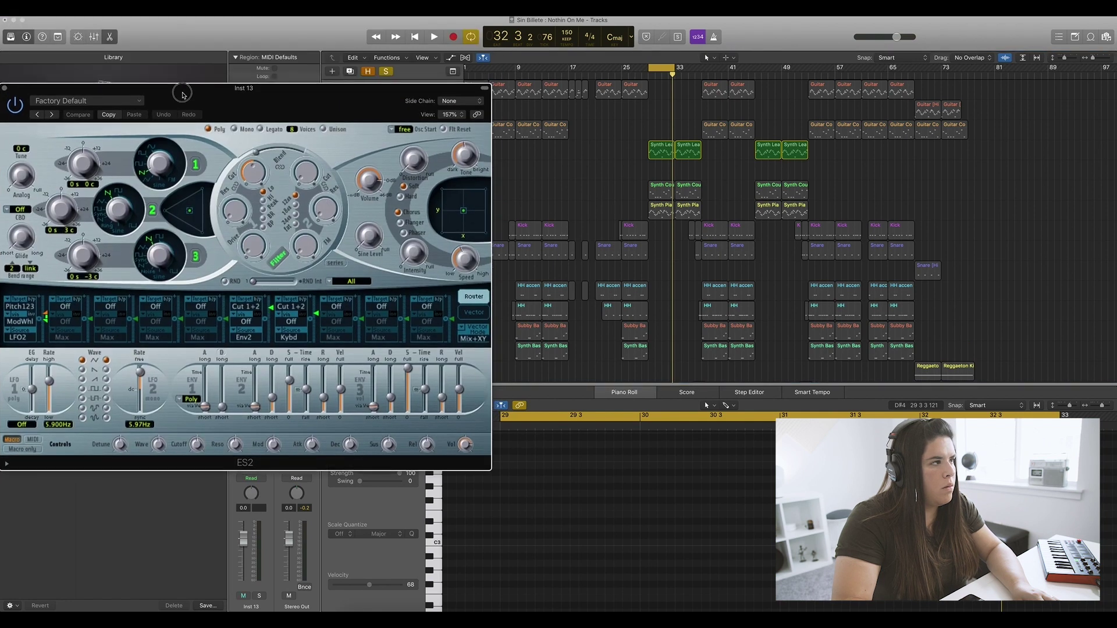
Step: Show the mixer and open Synth Lead's ES2 settings side by side with the new track's ES2
key(x)
drag(206, 106, 154, 54)
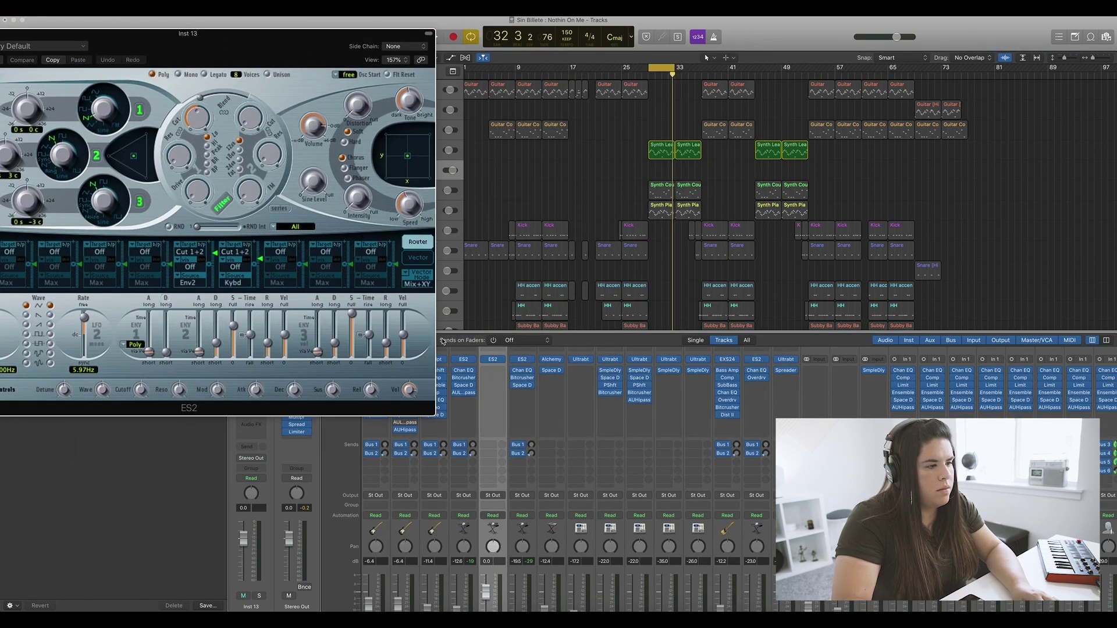
click(461, 361)
drag(776, 74, 780, 52)
drag(305, 45, 441, 60)
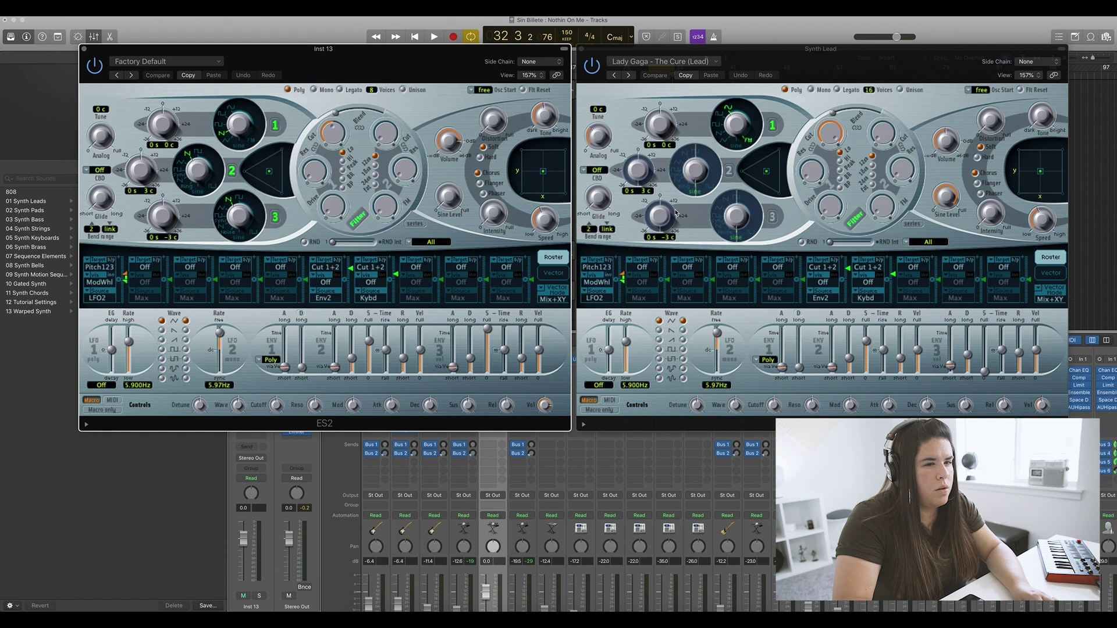
Step: Copy the first Synth Lead region onto the new ES2 track at bar 29 and solo that track instead of Synth Lead
drag(472, 53, 488, 220)
drag(758, 50, 773, 208)
drag(662, 153, 662, 170)
click(365, 151)
click(366, 171)
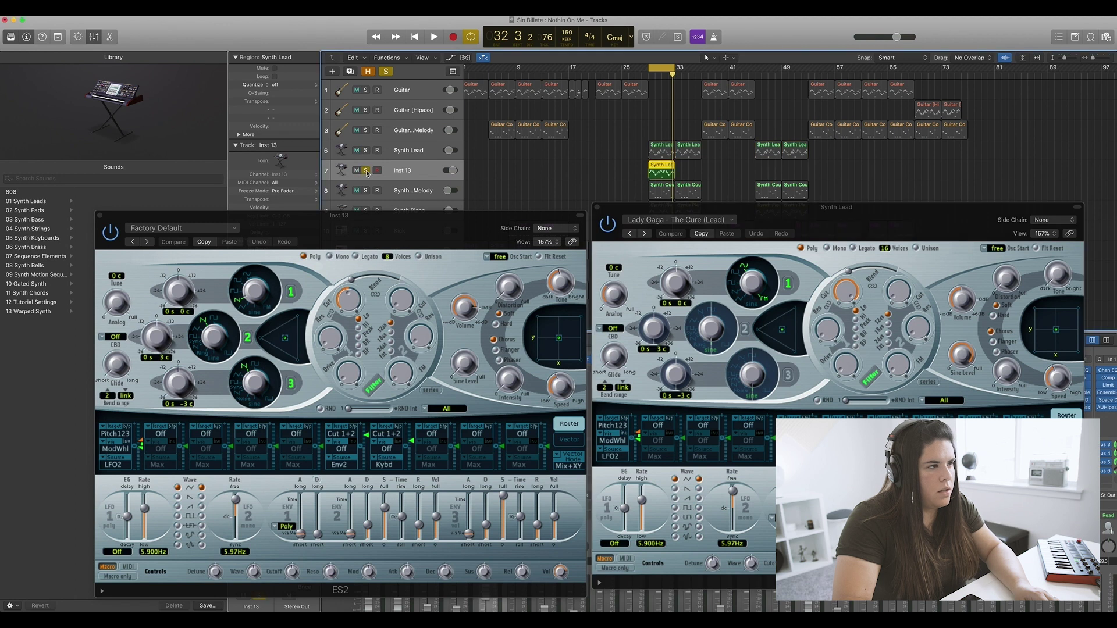
Step: Line up both ES2 windows for comparison and audition the new track's default sound
drag(435, 224, 434, 103)
drag(828, 223, 820, 108)
key(space)
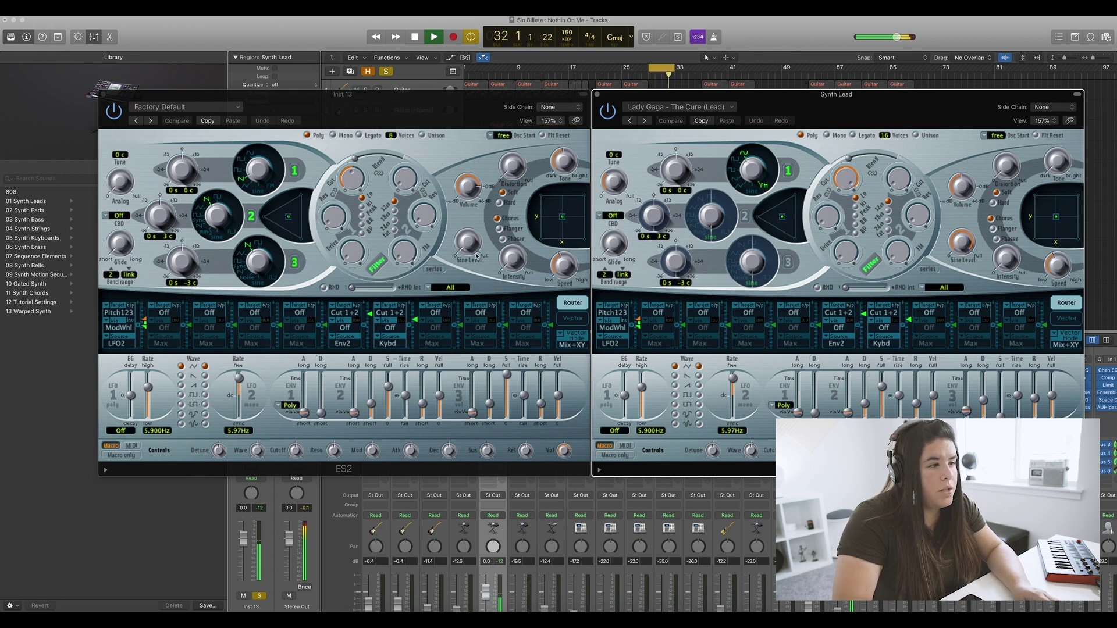
Step: Raise the new ES2's Sine Level and adjust Envelope 3's attack and sustain to match the Synth Lead settings
drag(467, 251, 464, 85)
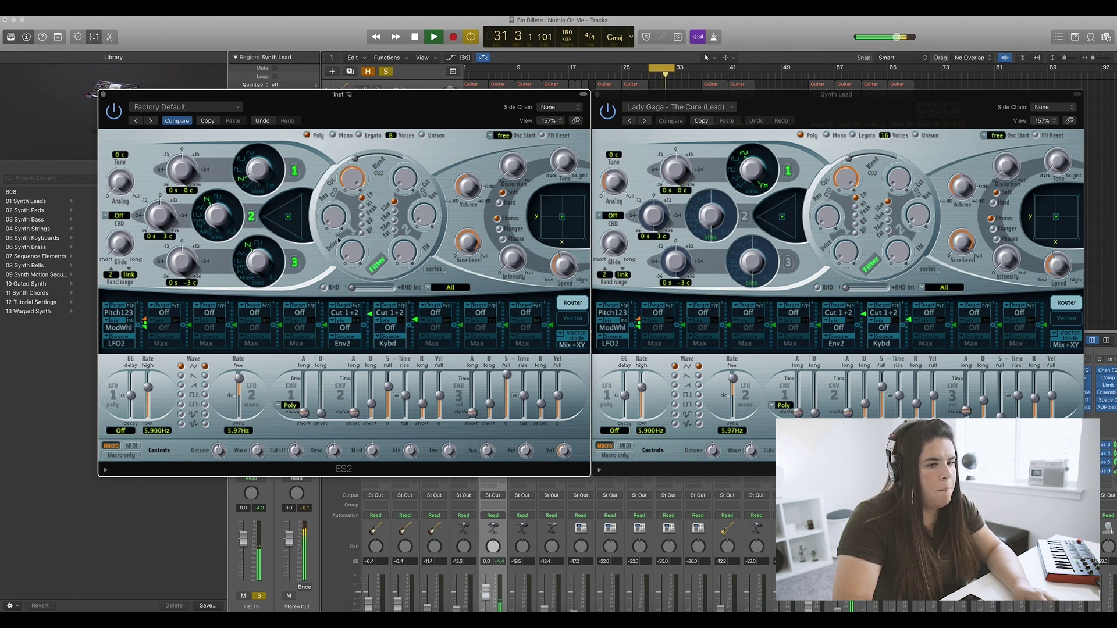
drag(473, 419, 474, 413)
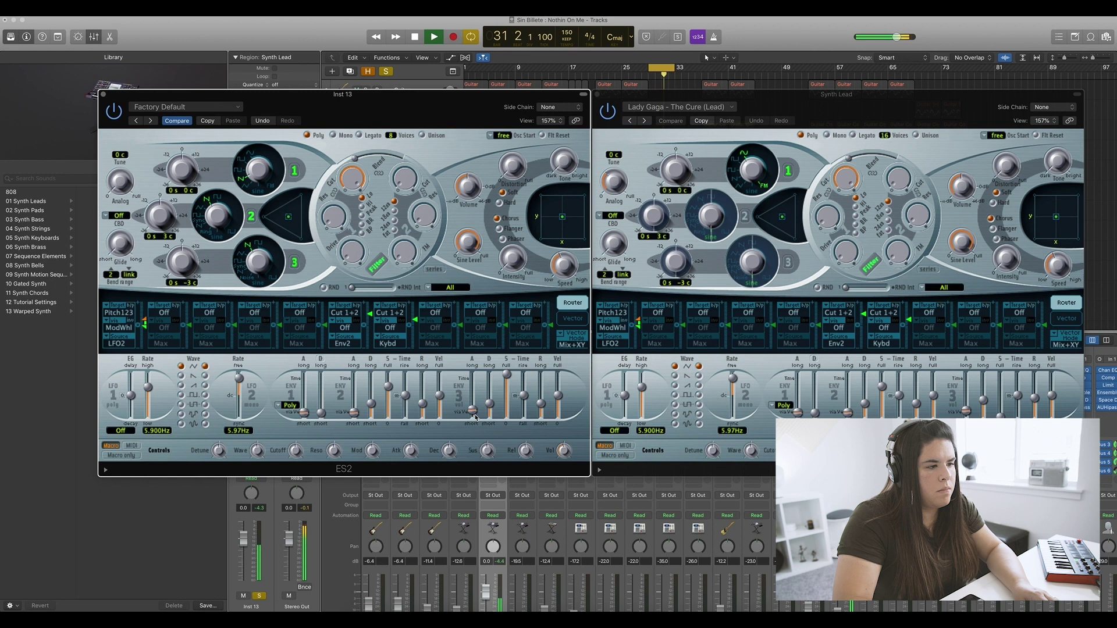
drag(510, 374, 489, 402)
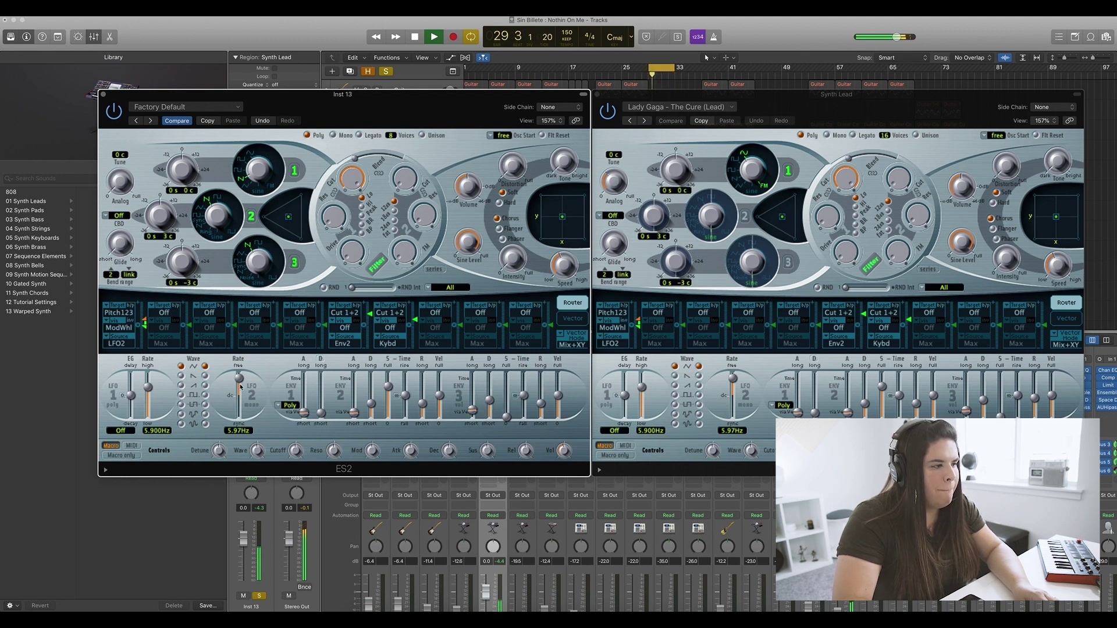
Step: Turn off oscillators 2 and 3, give oscillator 1 the FM waveform, match the Analog and Envelope 3 release settings, and close the reference ES2
click(294, 264)
drag(257, 168, 255, 142)
drag(123, 185, 117, 146)
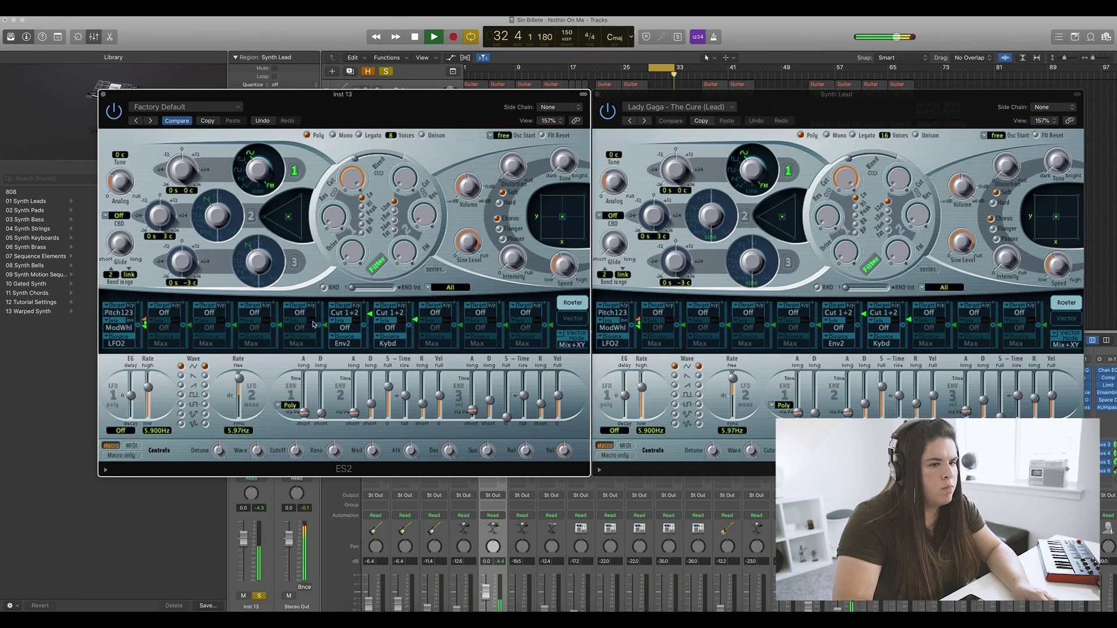
drag(544, 404, 543, 400)
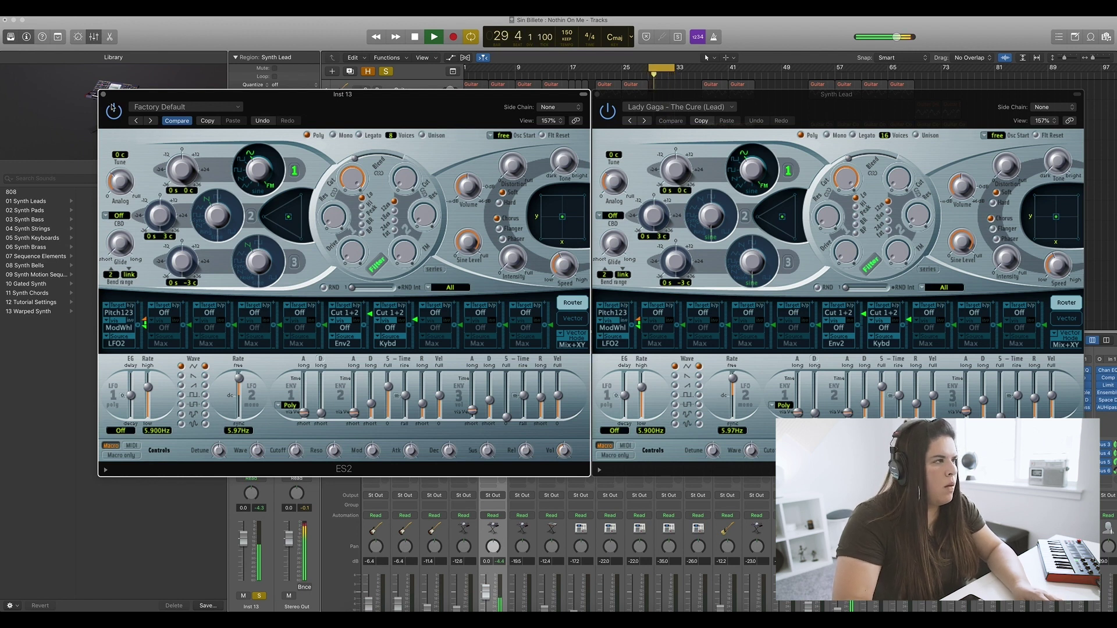
click(597, 95)
key(space)
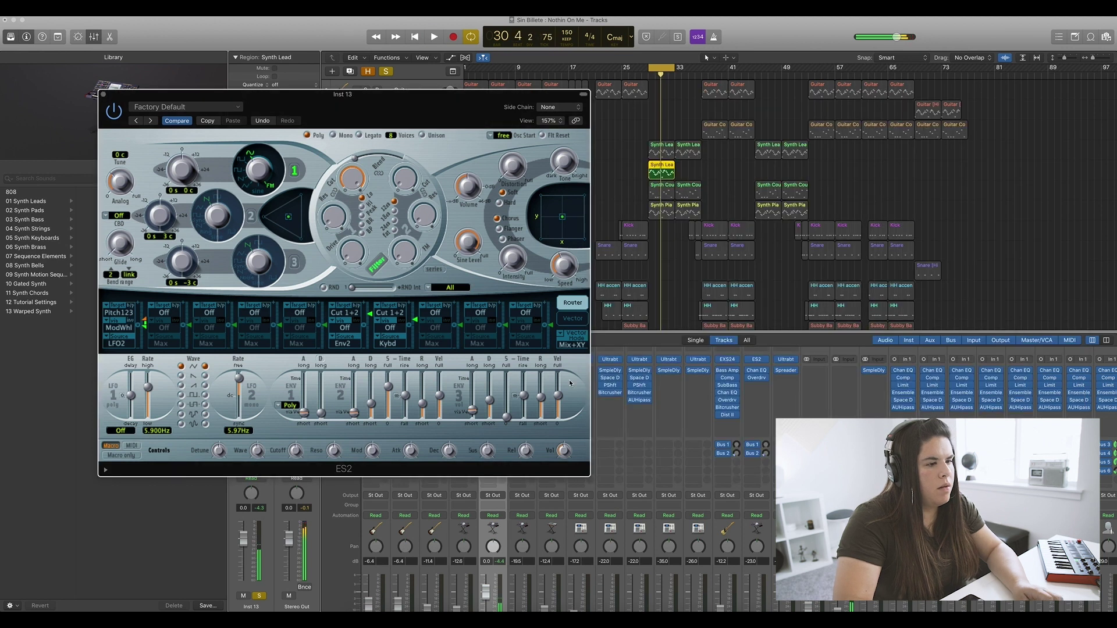
Step: Close the new track's ES2, copy Synth Lead's Channel EQ onto the new track, and play it back with the EQ open
drag(394, 108, 647, 96)
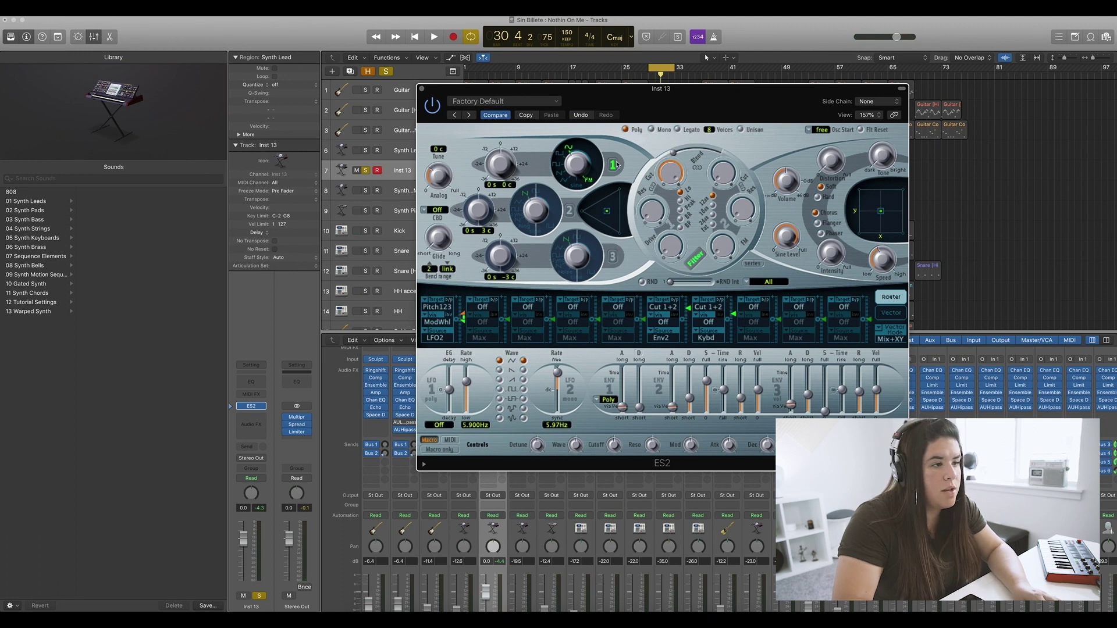
drag(692, 97, 360, 87)
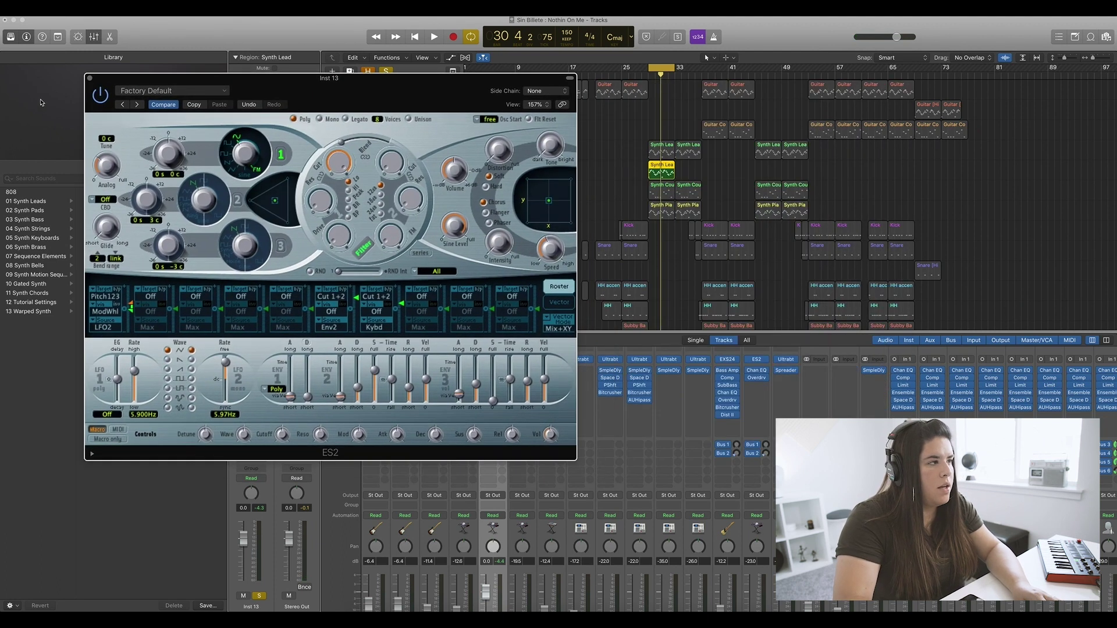
click(89, 78)
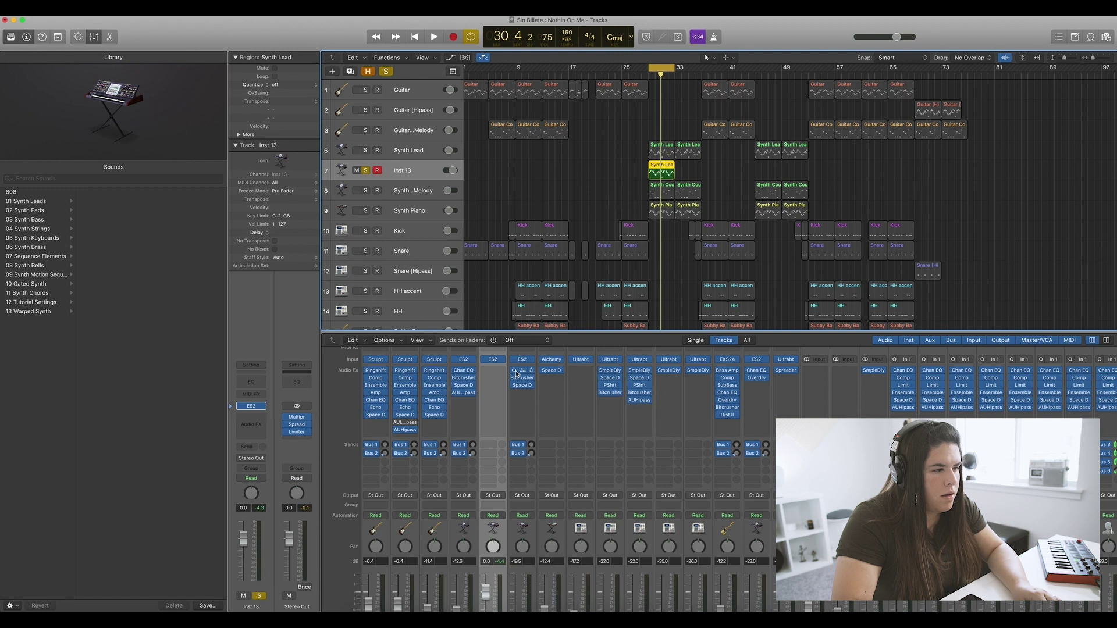
drag(464, 373, 493, 376)
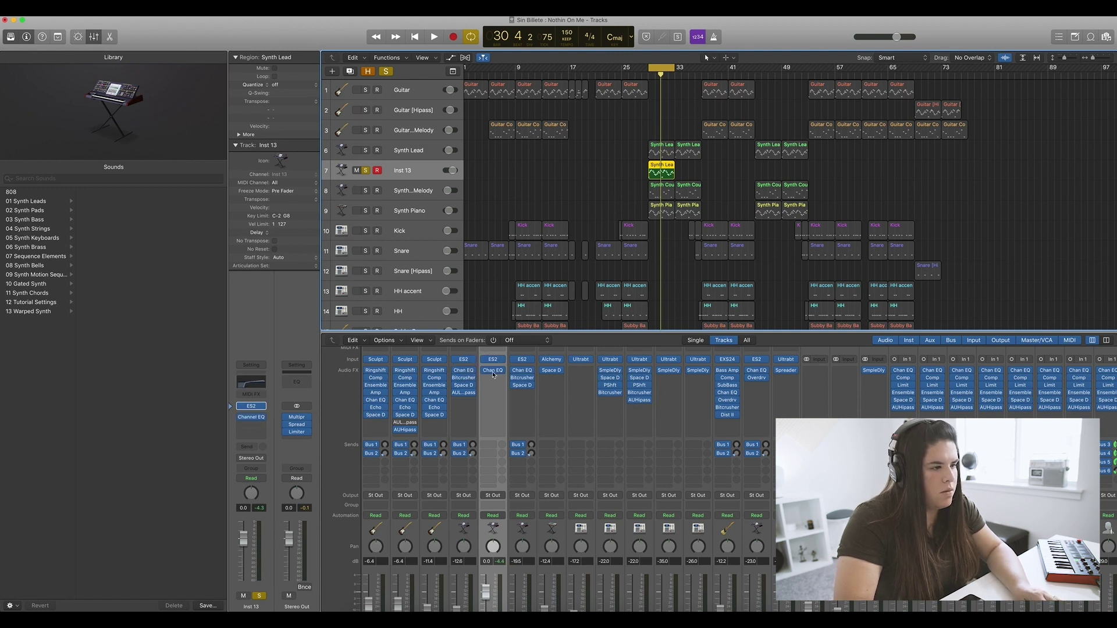
click(493, 373)
key(space)
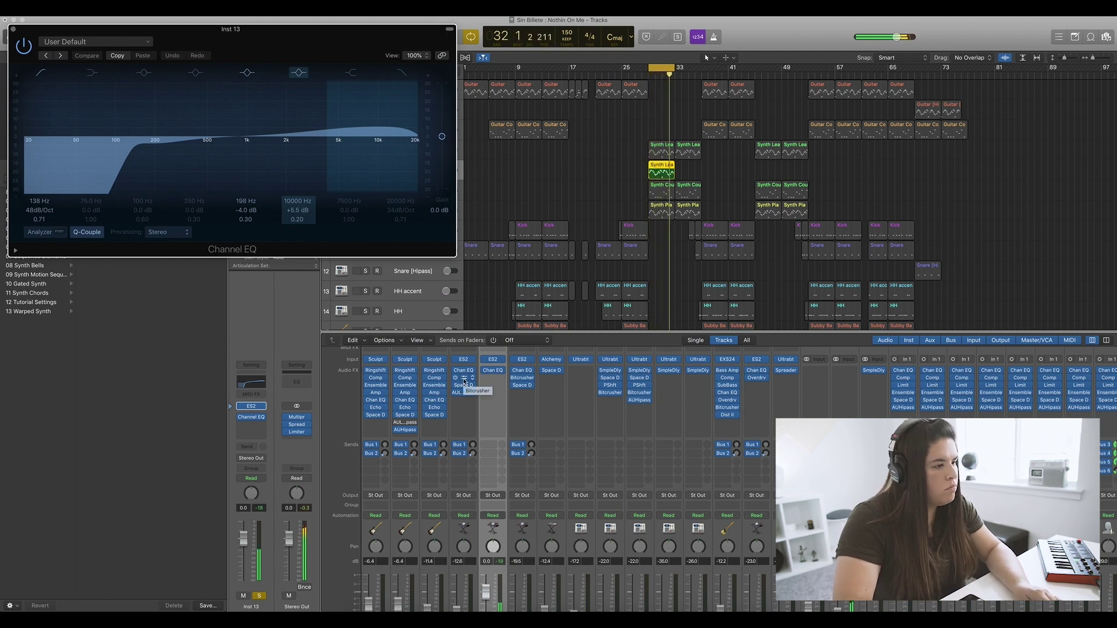
Step: Copy Synth Lead's Bitcrusher, Space Designer and AULowpass effects onto the new track and view each one's settings
click(493, 378)
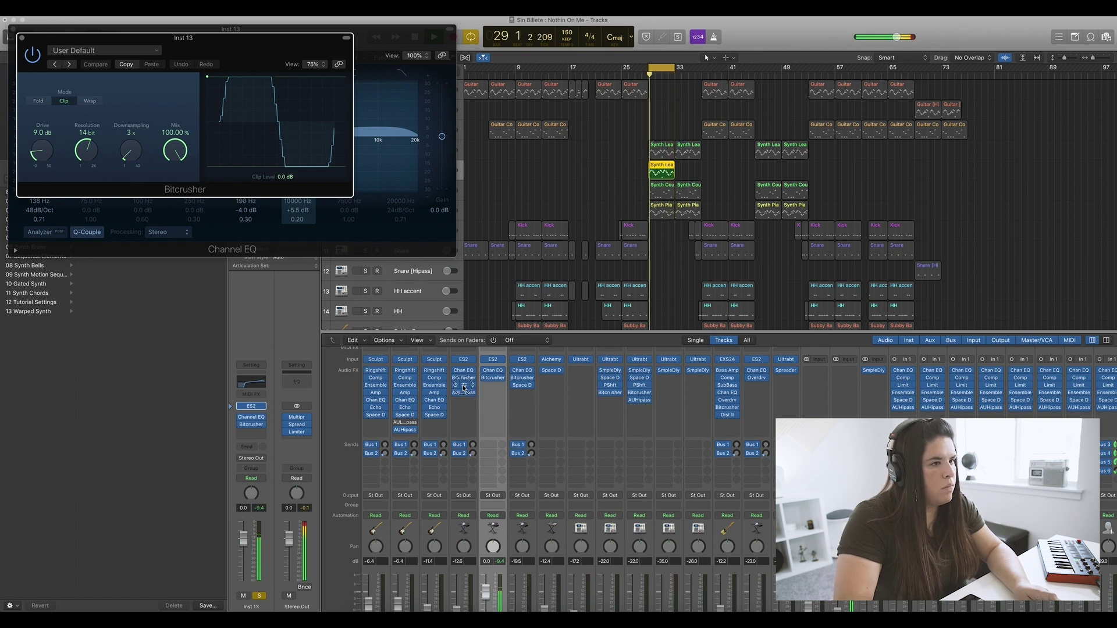
drag(464, 386, 494, 388)
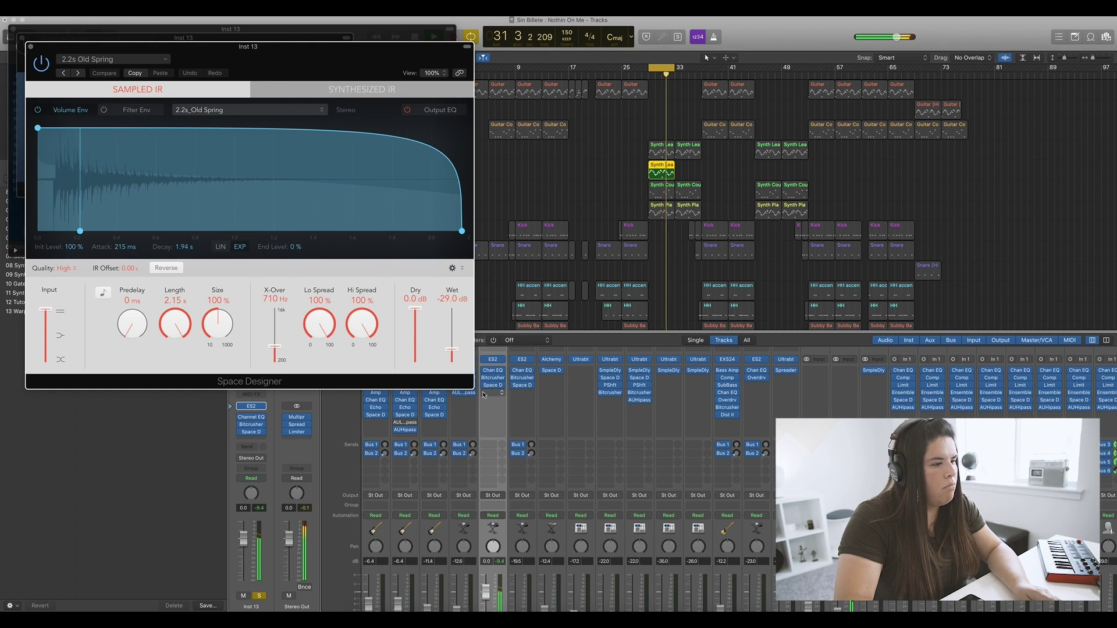
drag(465, 397, 494, 393)
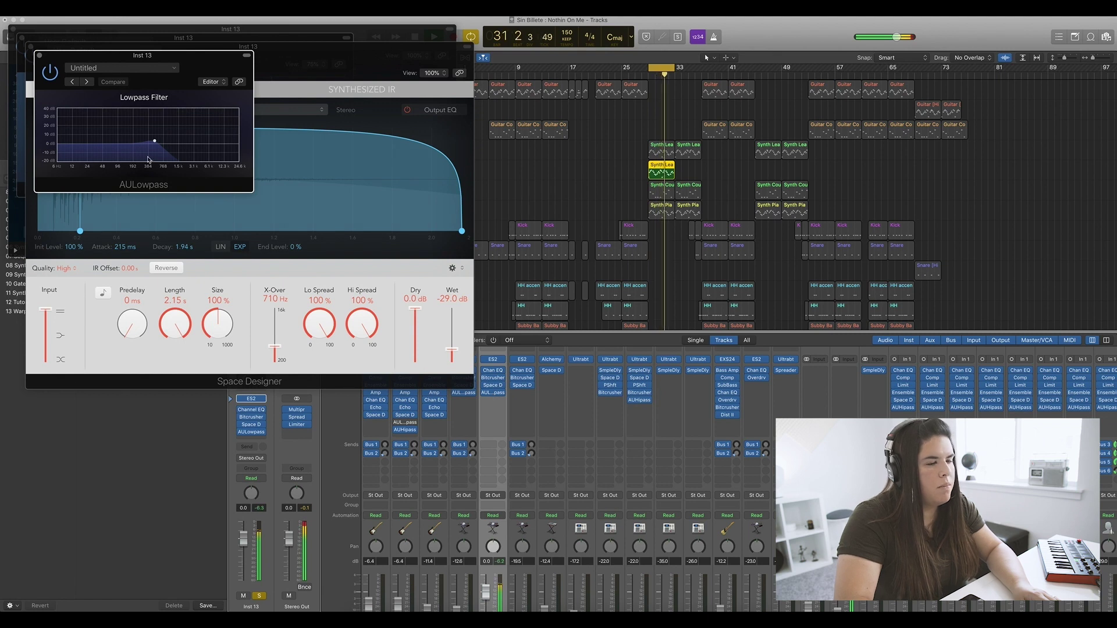
Step: Hide the plug-in windows, unsolo the new ES2 track, and delete it together with its copied region
key(v)
click(367, 173)
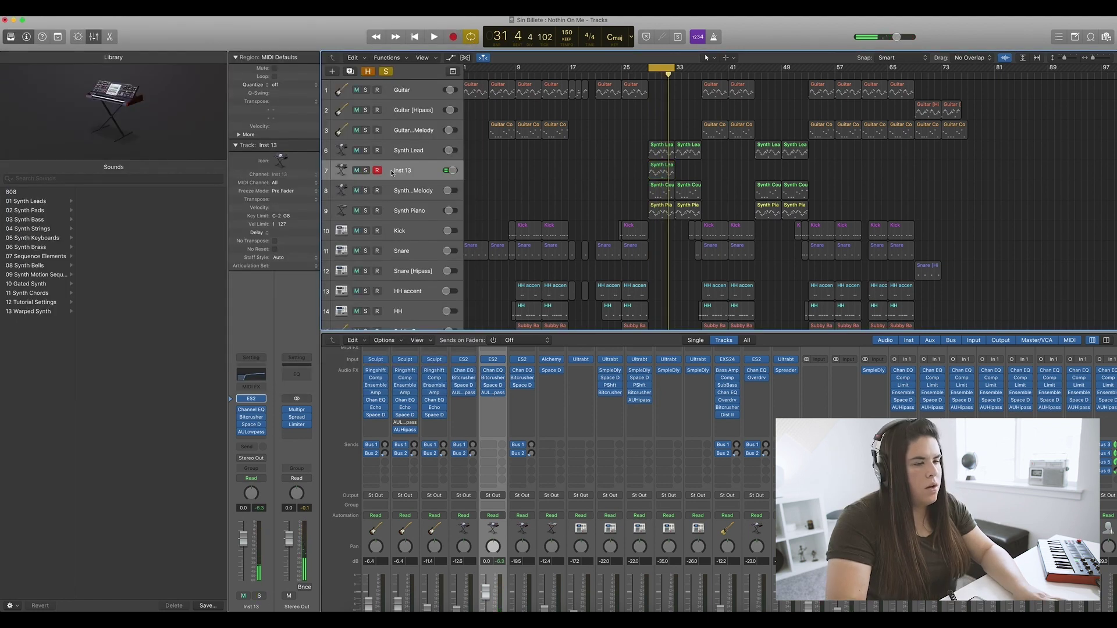
key(Delete)
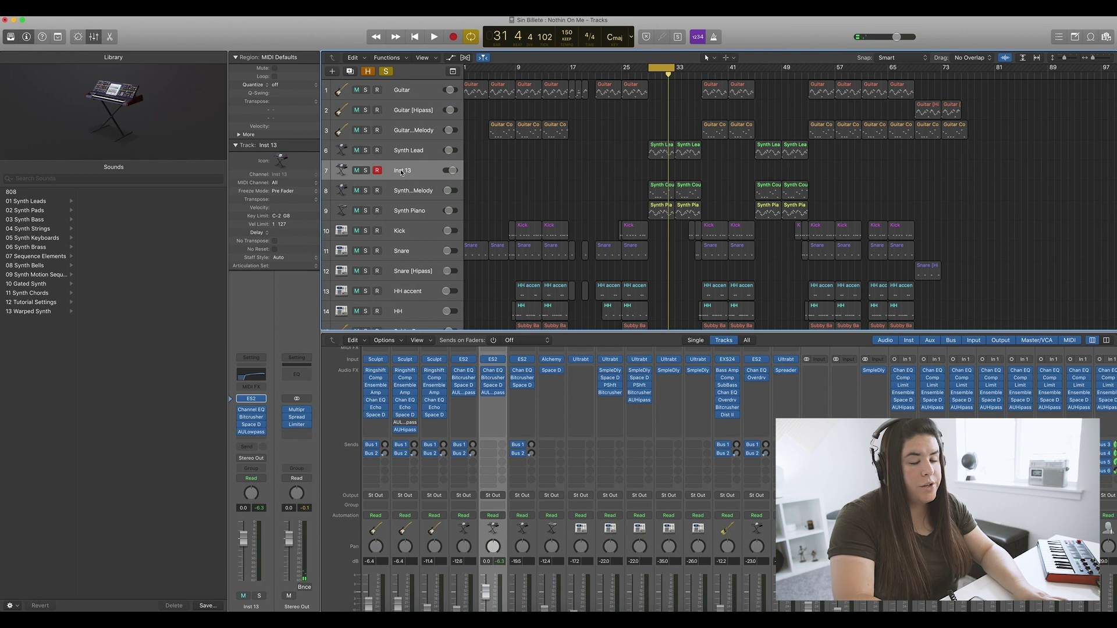
key(Delete)
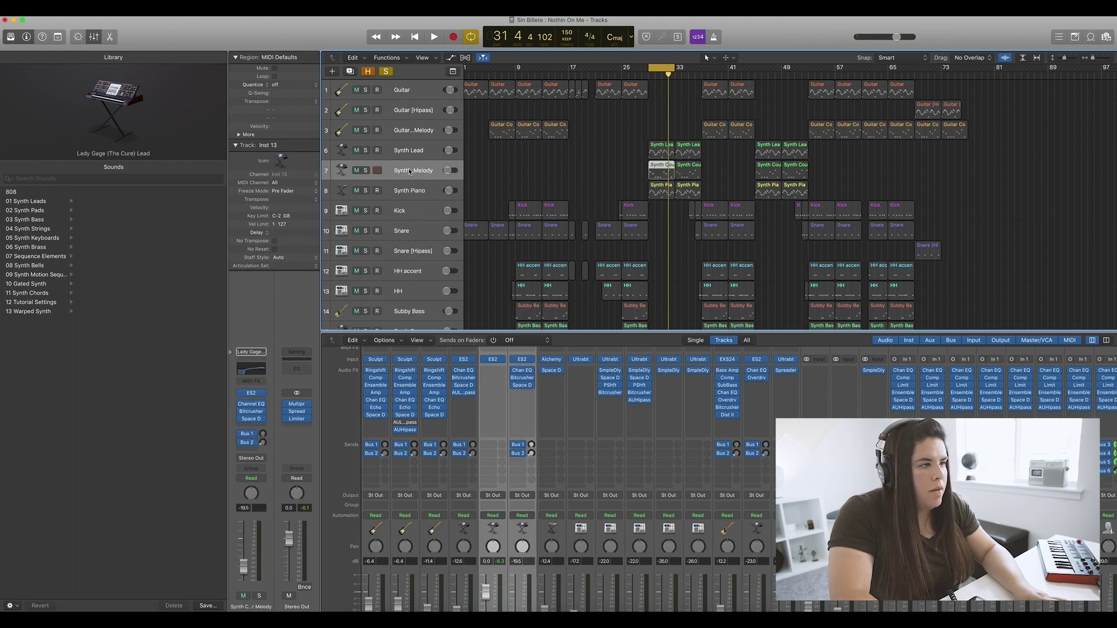
Step: Select the Synth Piano track and solo it
click(413, 192)
scroll(594, 179, down, 2)
scroll(594, 180, up, 1)
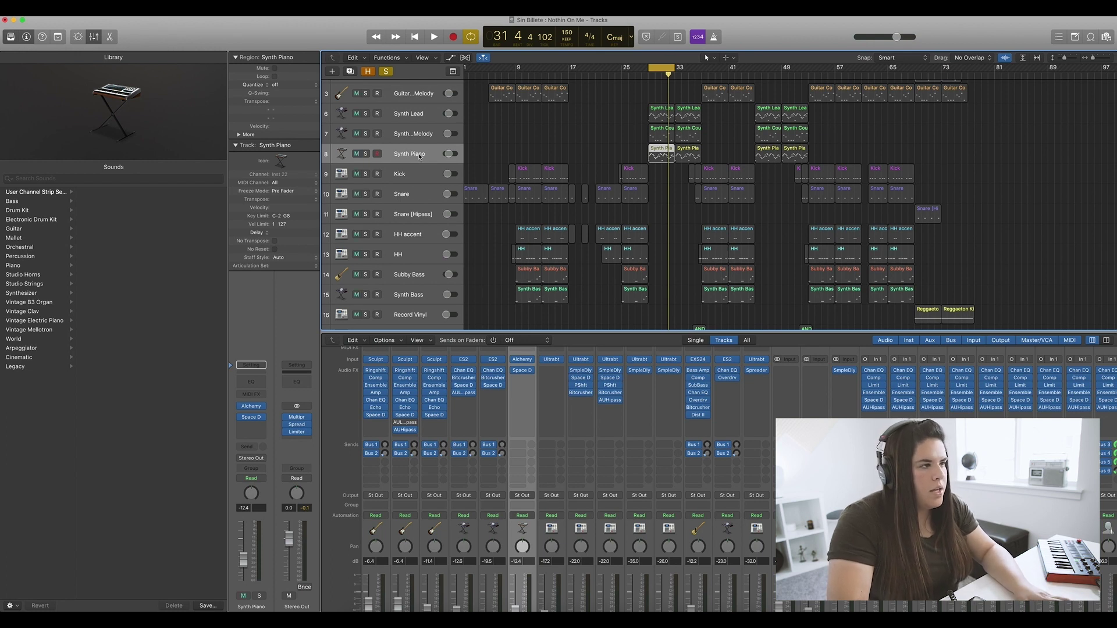
click(366, 154)
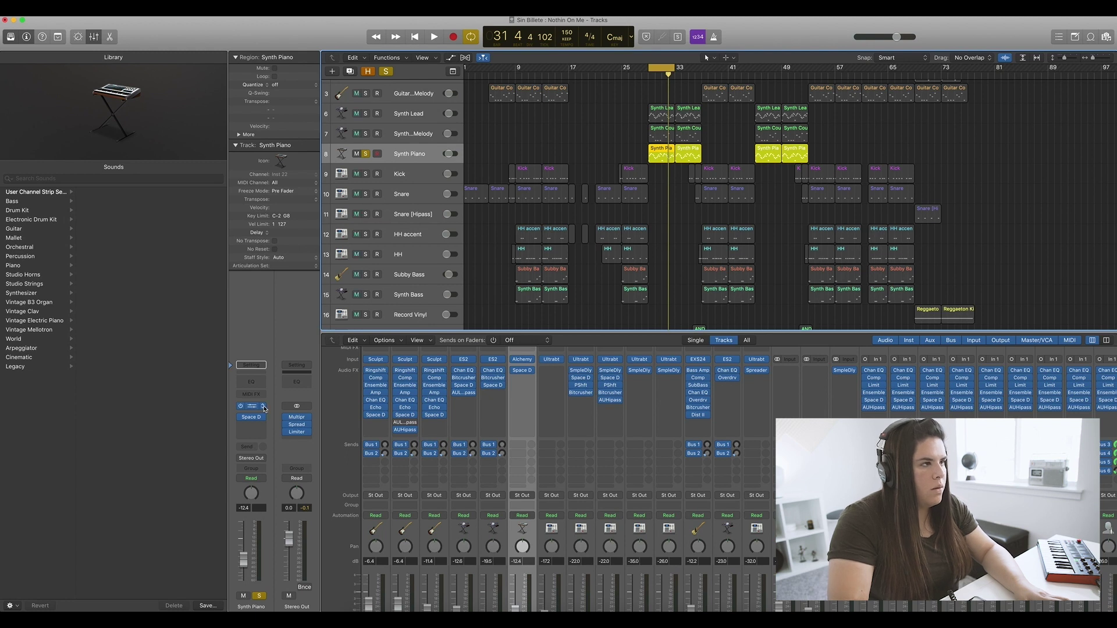
Step: Create one new software instrument track below Synth Piano with Alchemy as its instrument
click(333, 71)
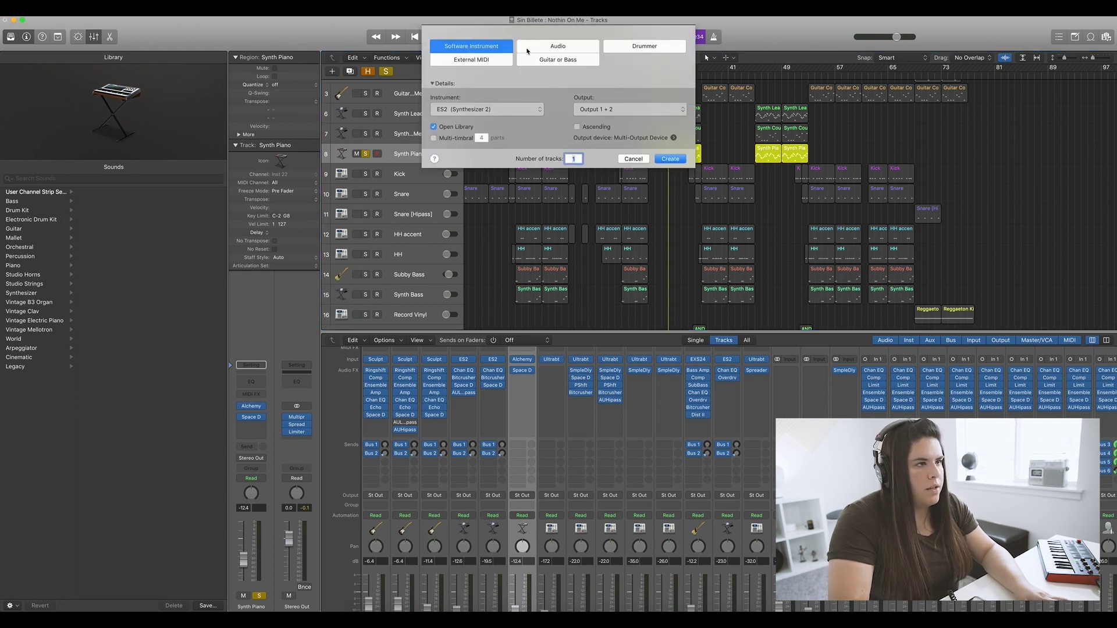
click(515, 109)
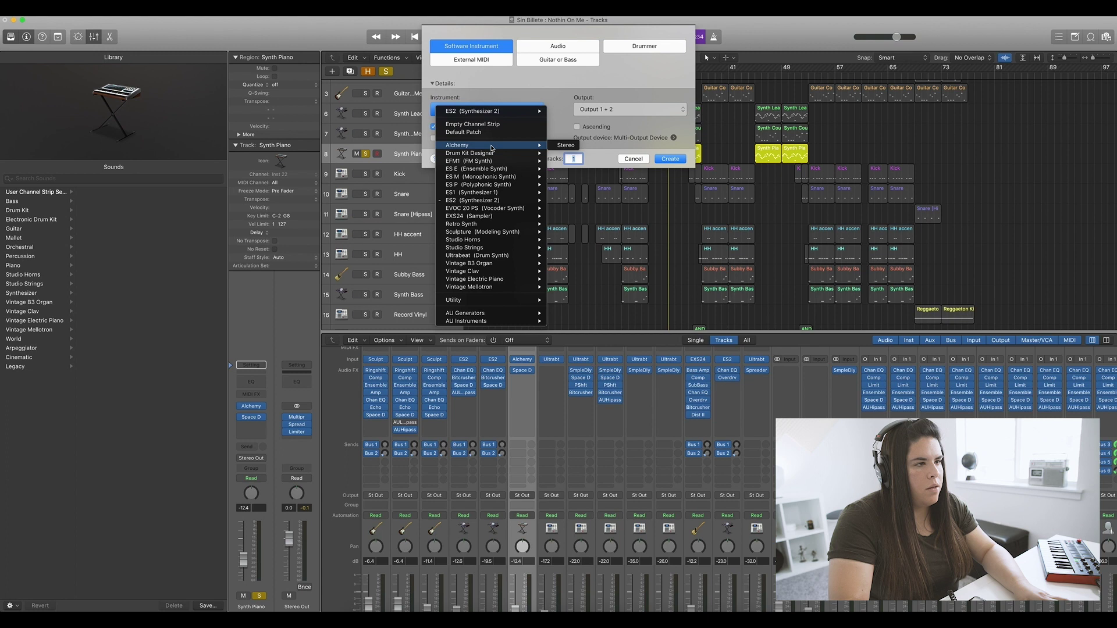
click(529, 146)
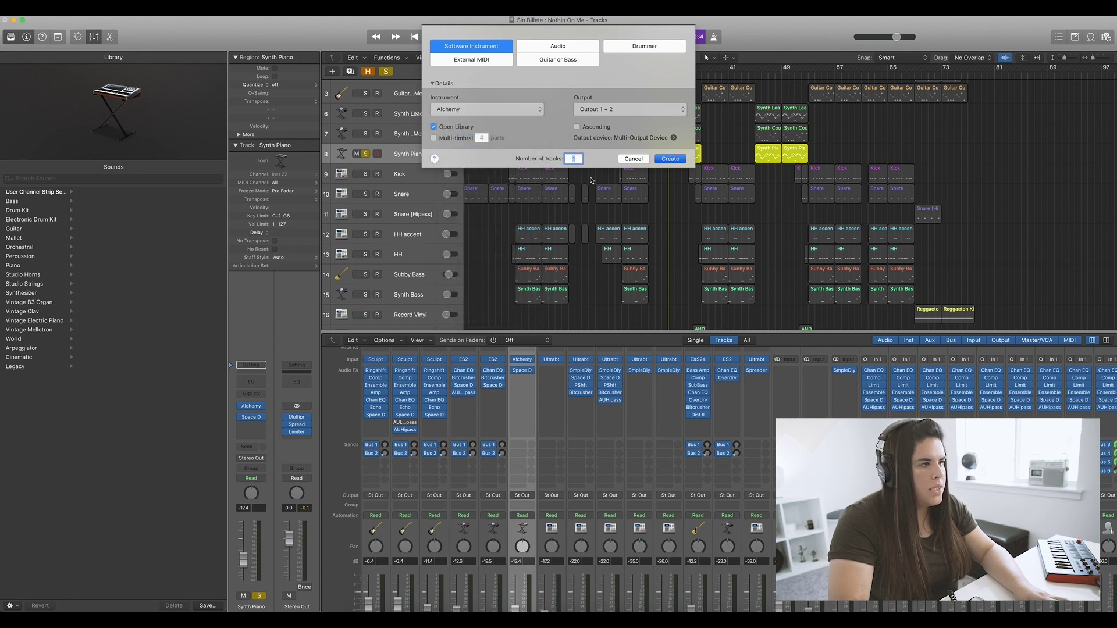
key(Return)
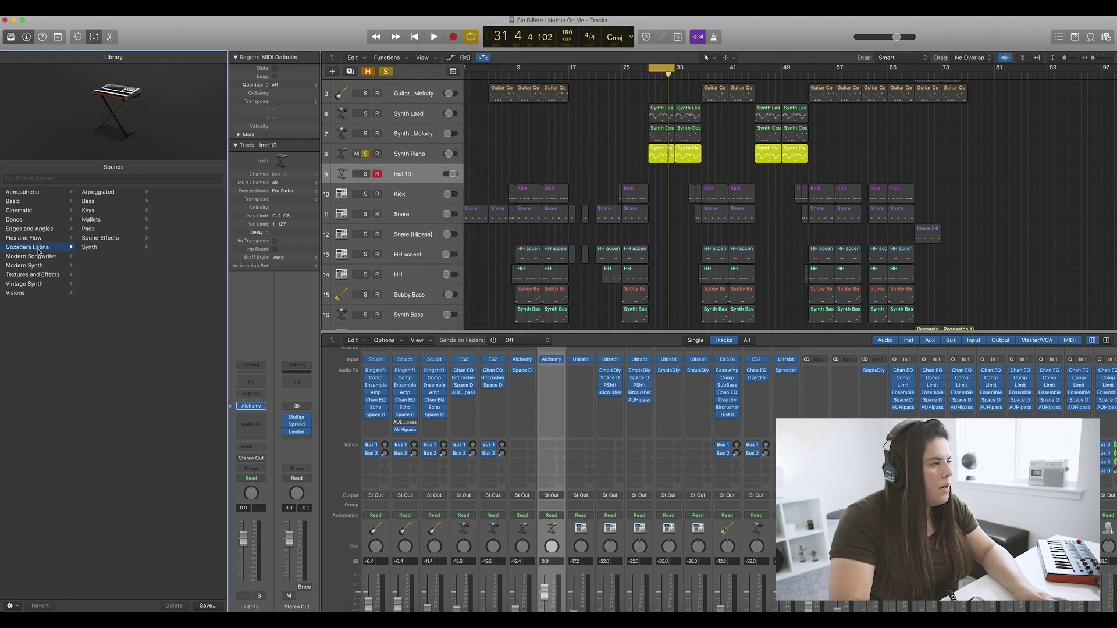
Step: Load Alchemy's Synth Piano preset from Gozadera Latina's Keys category on the new track, and delete that track
click(101, 220)
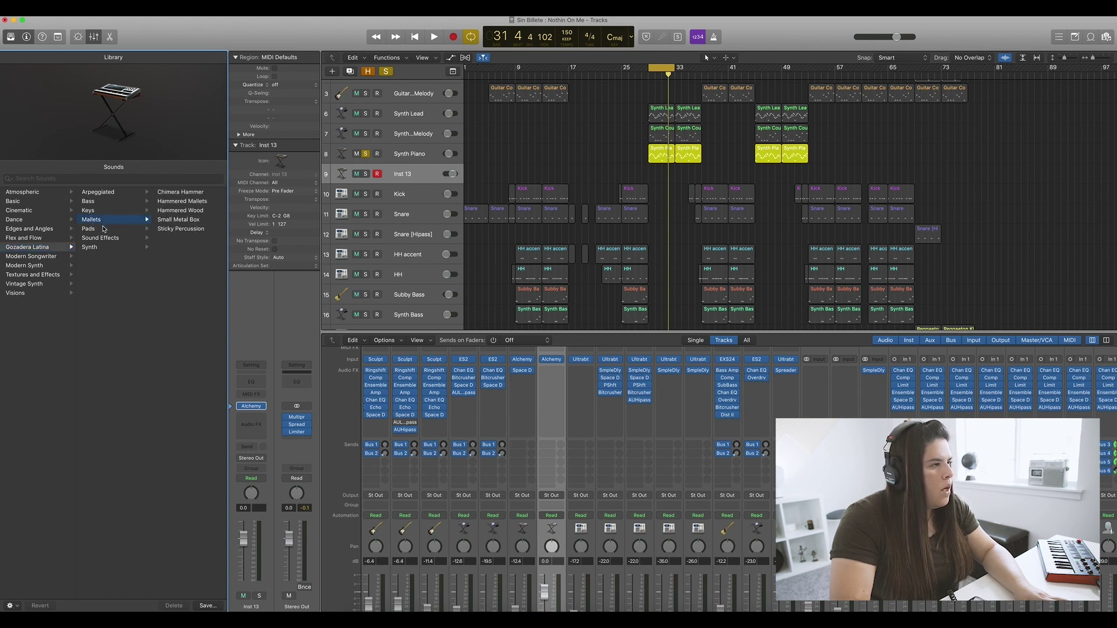
click(105, 211)
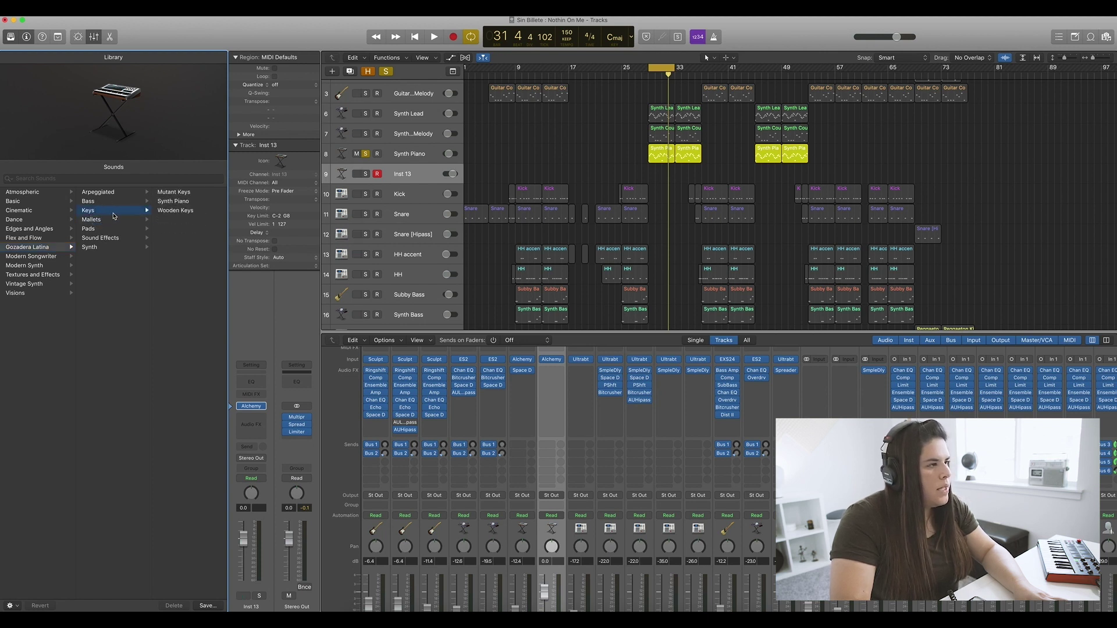
click(173, 201)
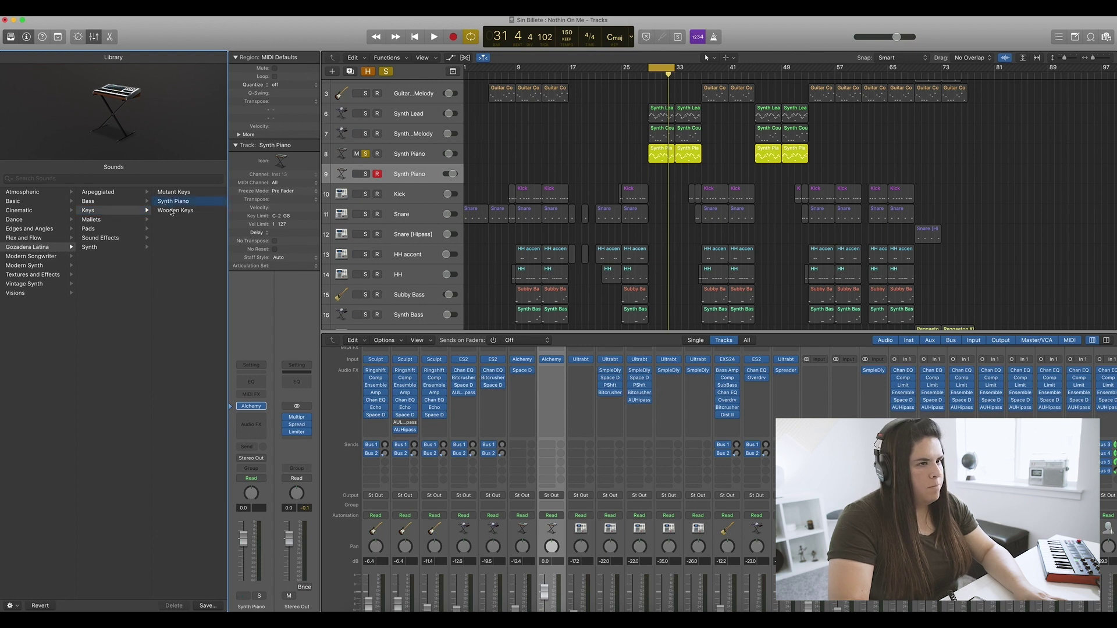
key(Delete)
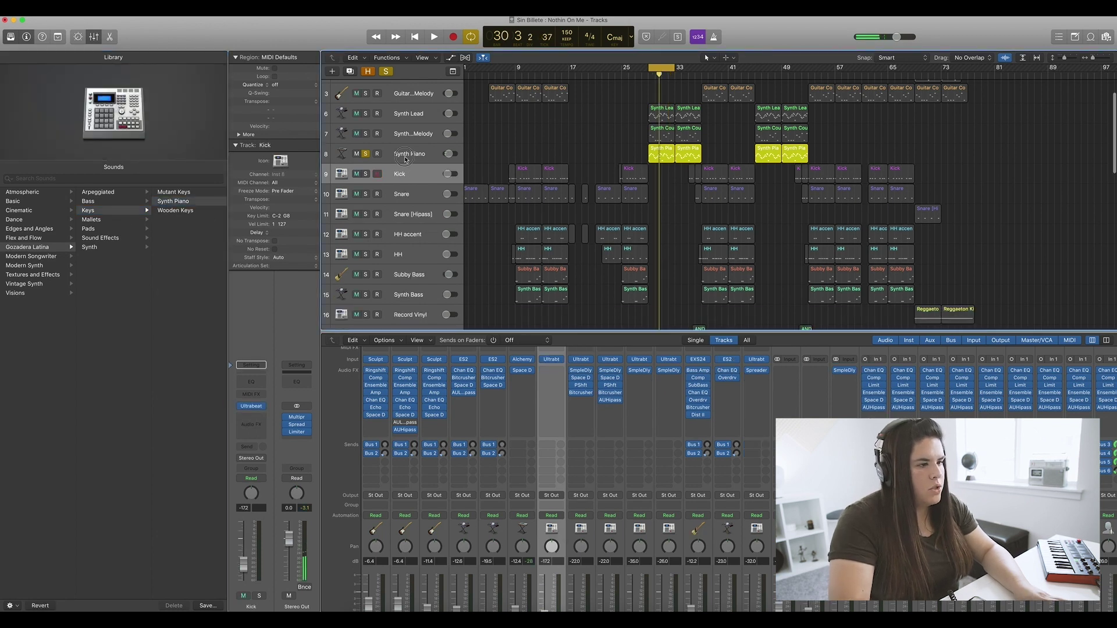
Step: Review the Space Designer reverb settings on the original Synth Piano track during playback, and close the effect
click(406, 156)
click(522, 370)
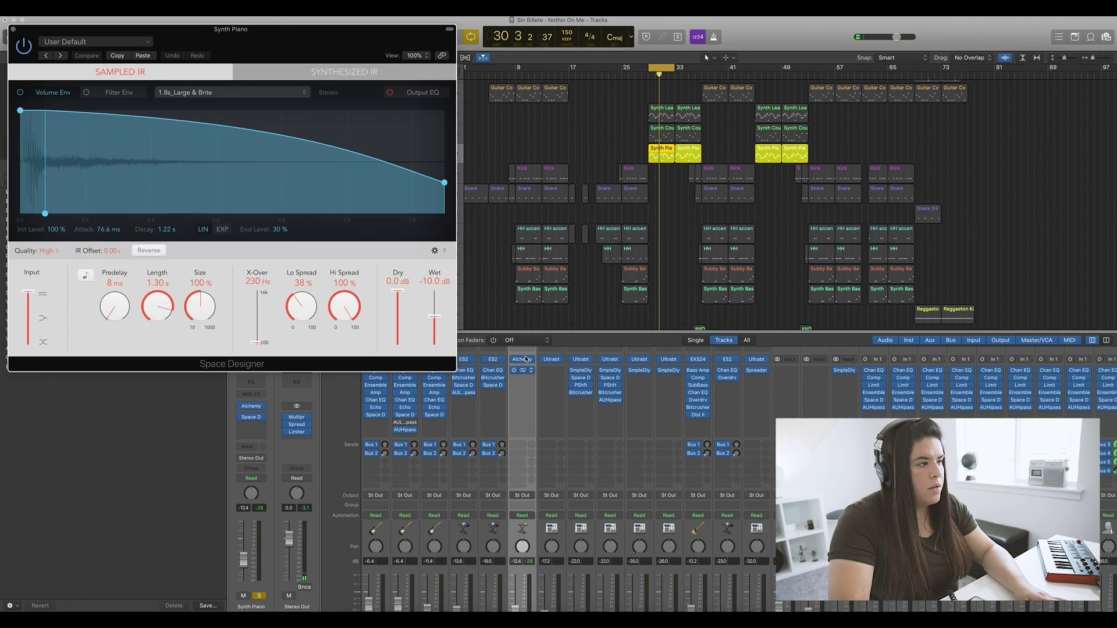
key(space)
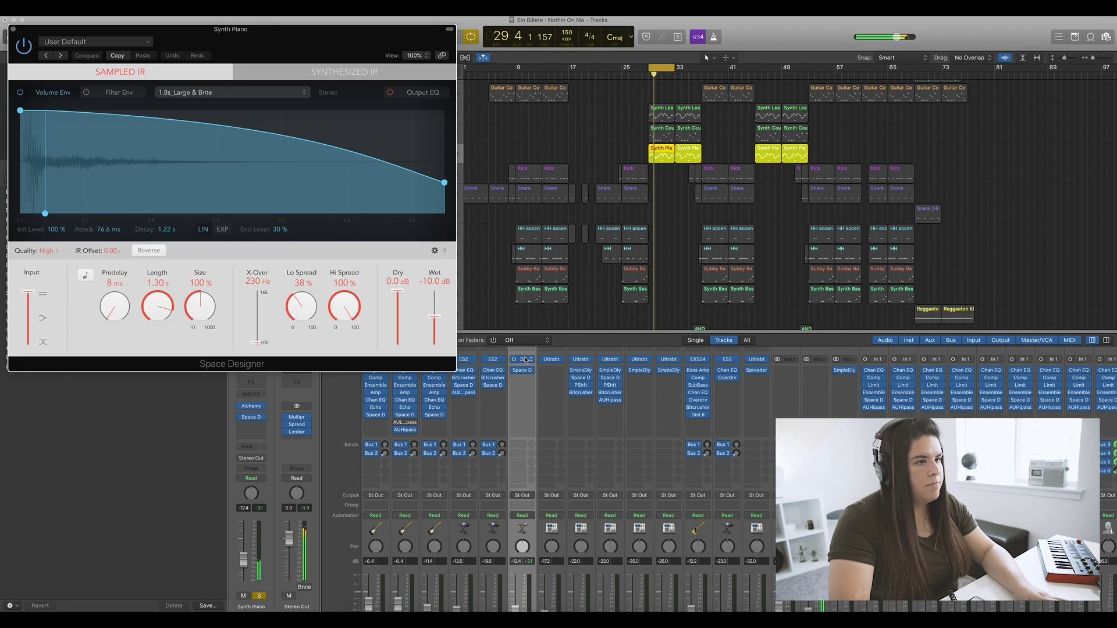
click(14, 29)
key(space)
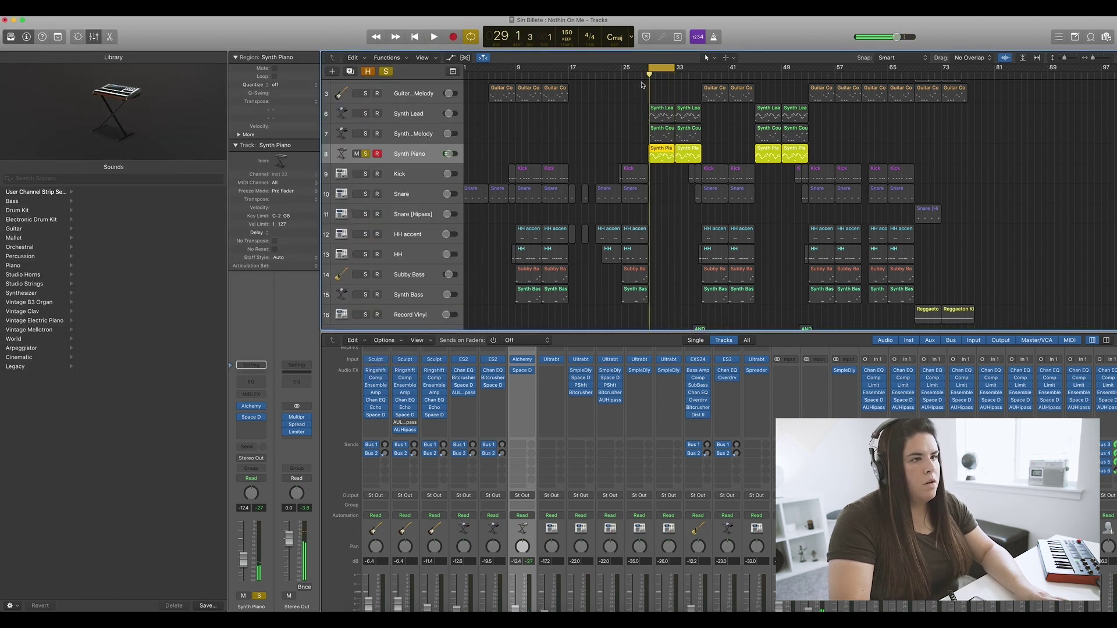
Step: Cycle bars 9 to 13 and examine the Kick and Snare patterns in the Piano Roll while playing them with the guitars
click(665, 67)
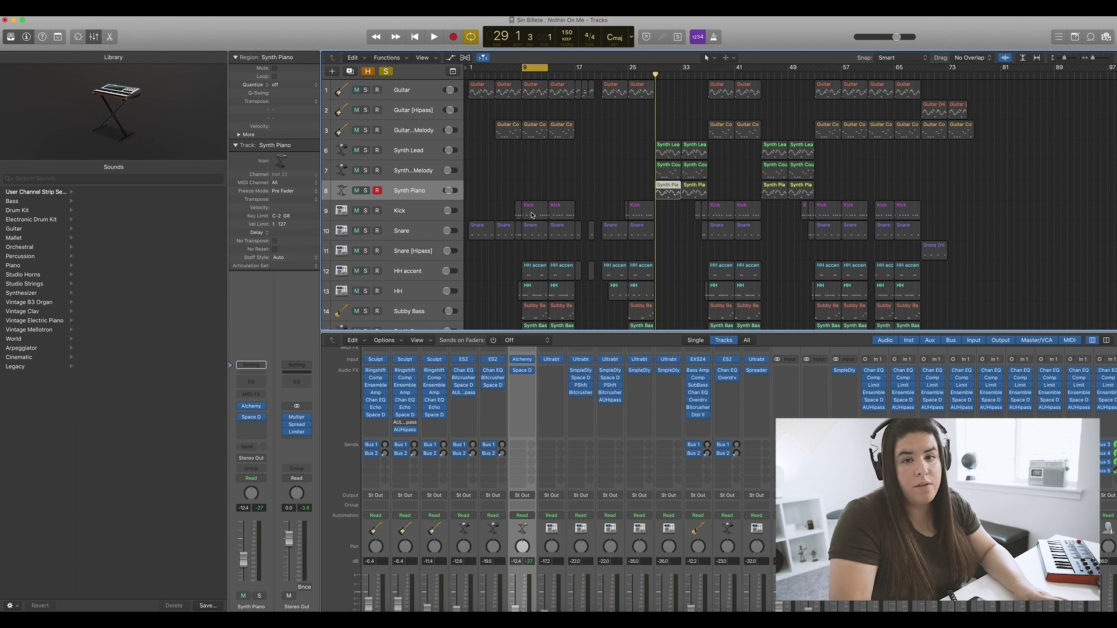
click(420, 217)
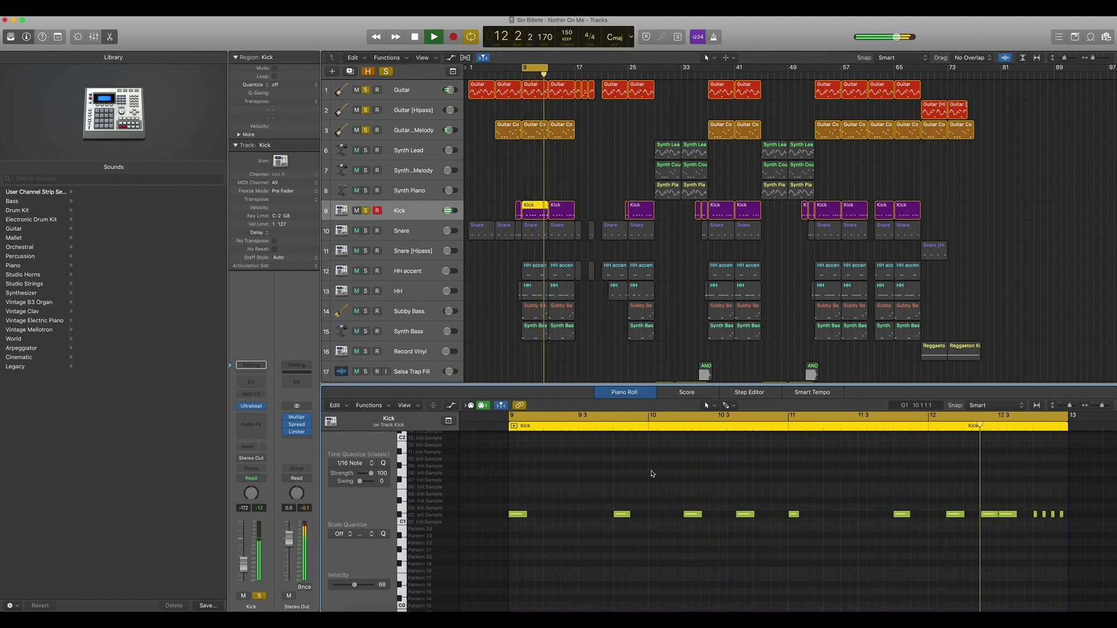
click(392, 231)
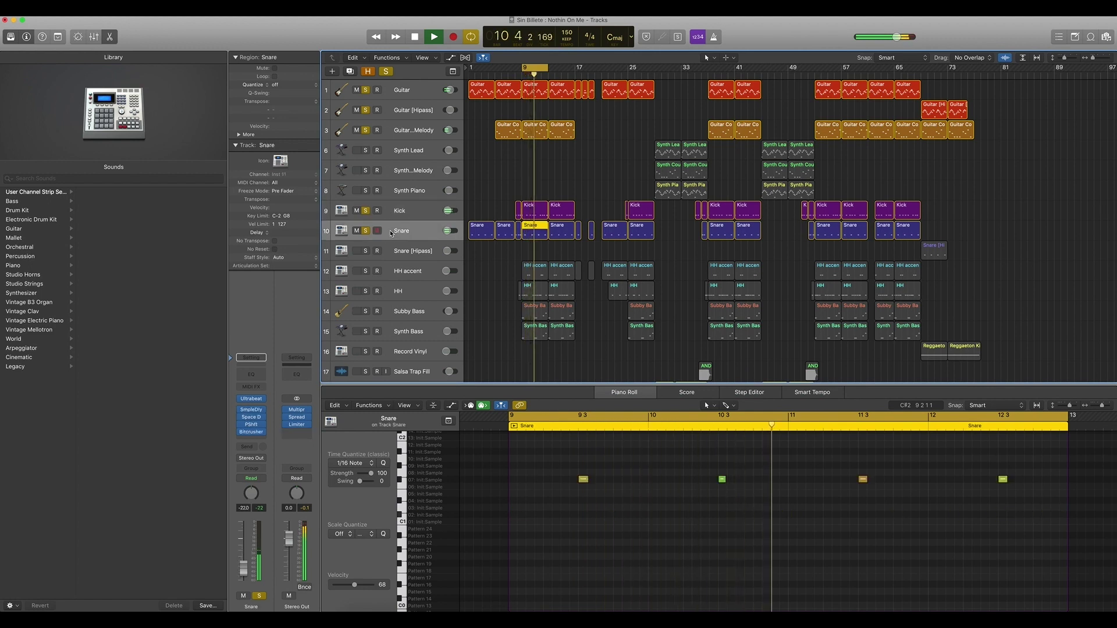
Step: Add the HH accent and HH tracks to the soloed playback and examine their note patterns in the Piano Roll
click(366, 271)
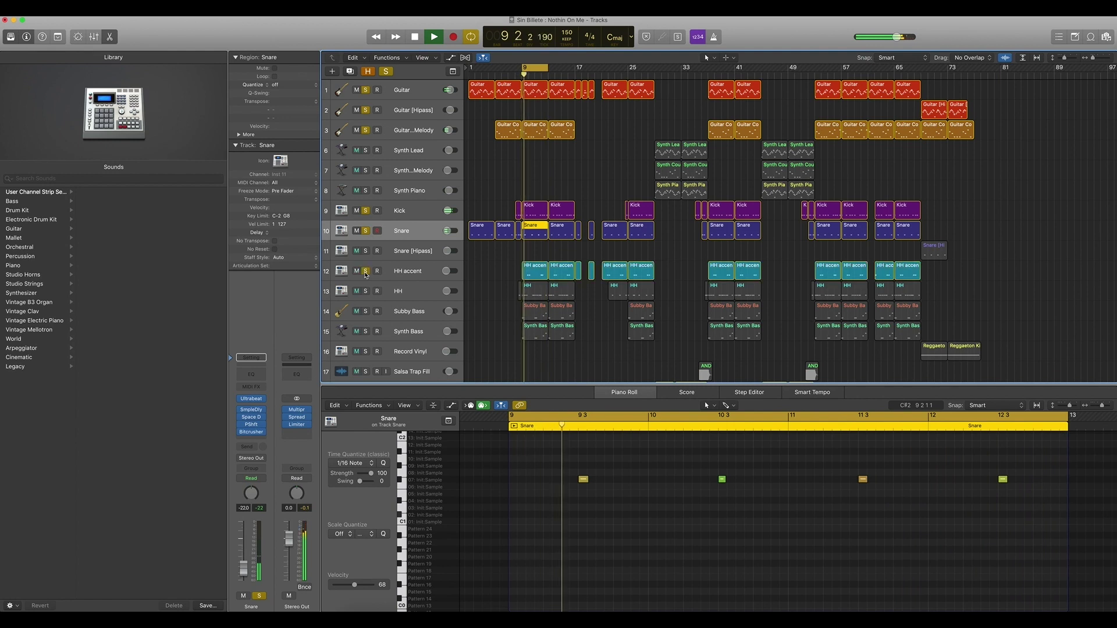
click(531, 273)
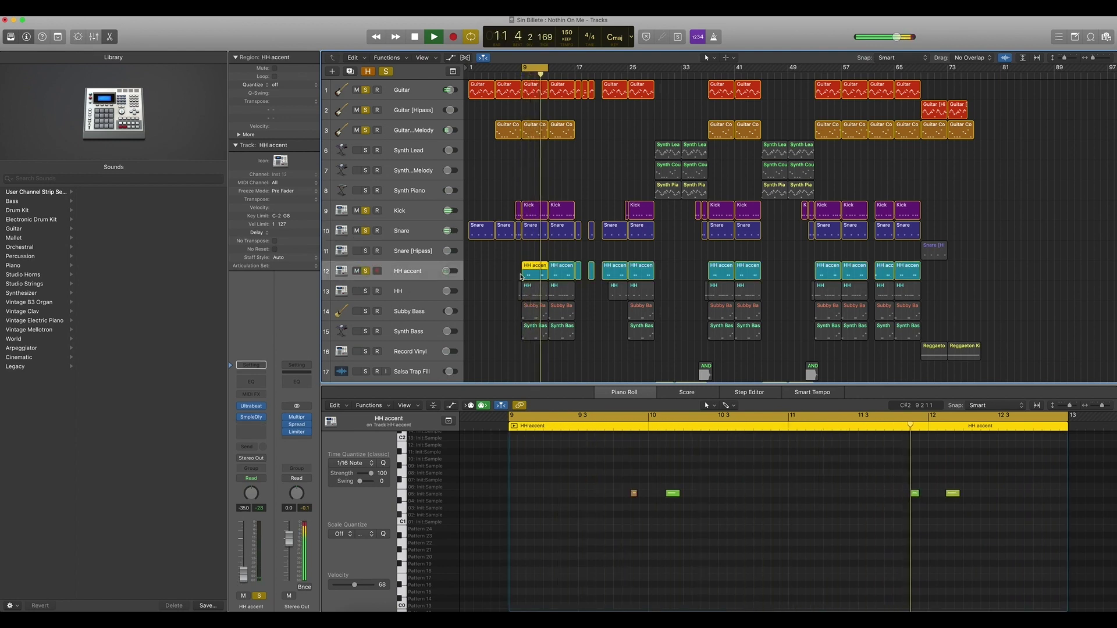
click(366, 291)
click(407, 289)
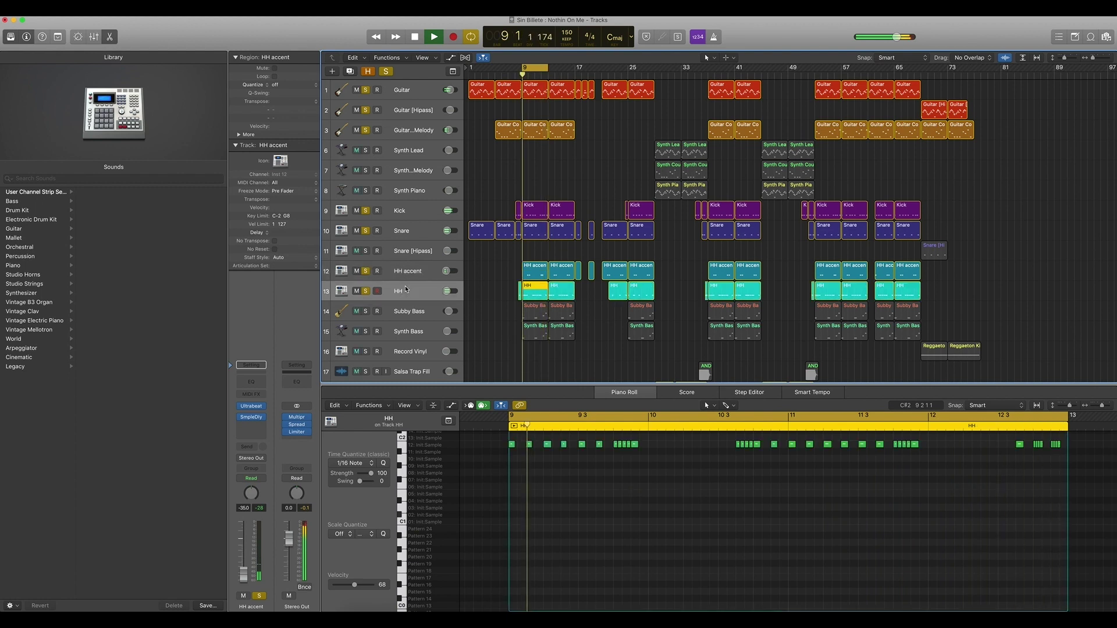
scroll(640, 491, up, 3)
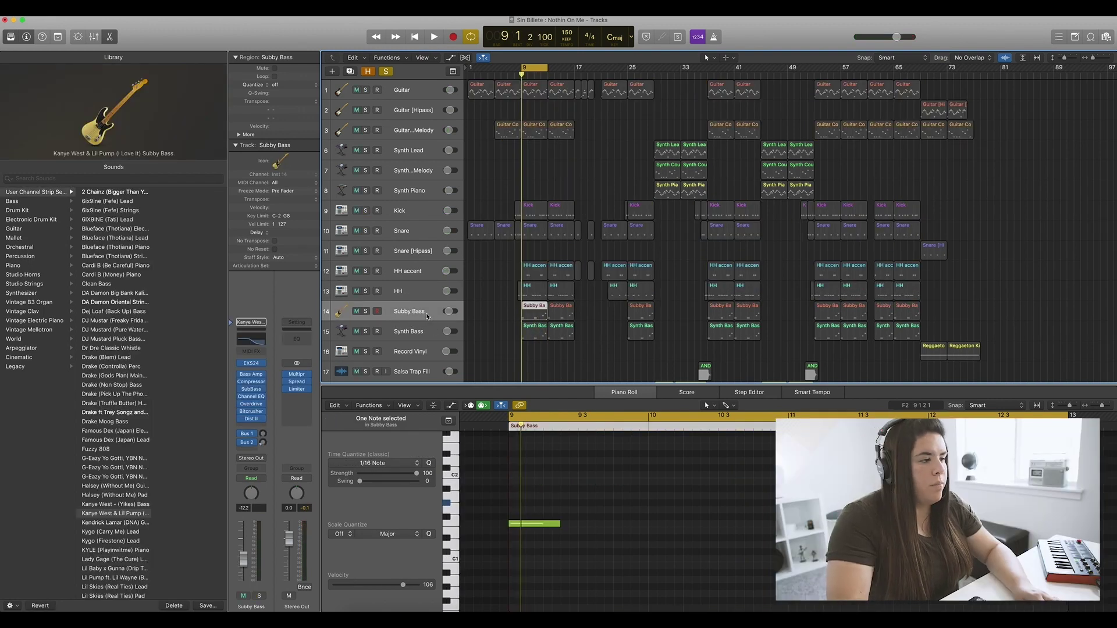
Step: Solo the Subby Bass track and review its Bass Amp Designer, Compressor and SubBass settings during playback
click(365, 311)
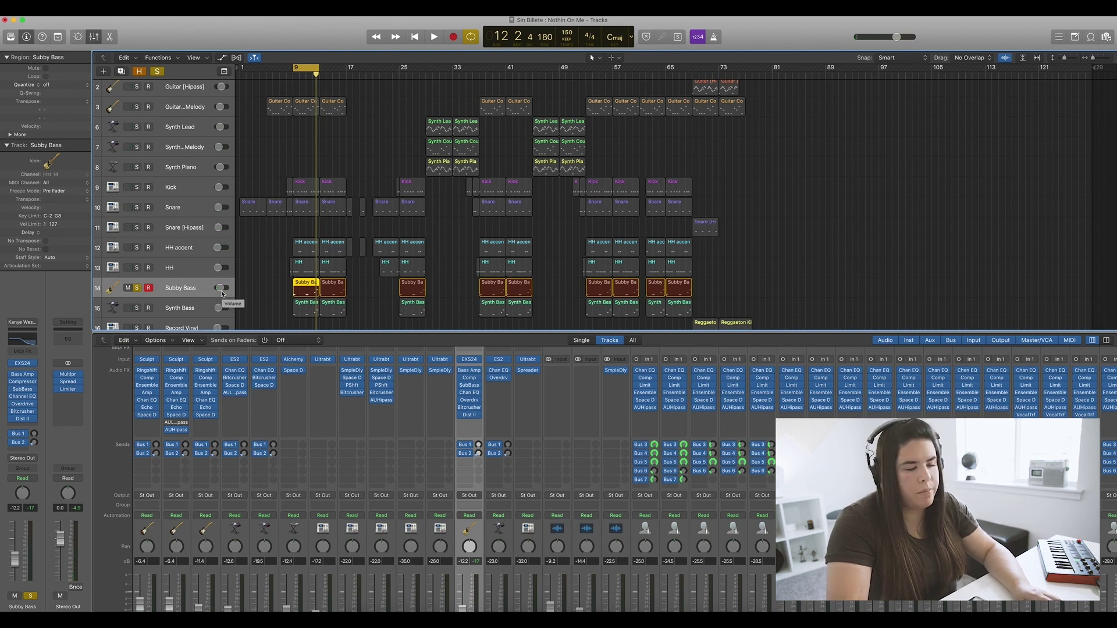
key(space)
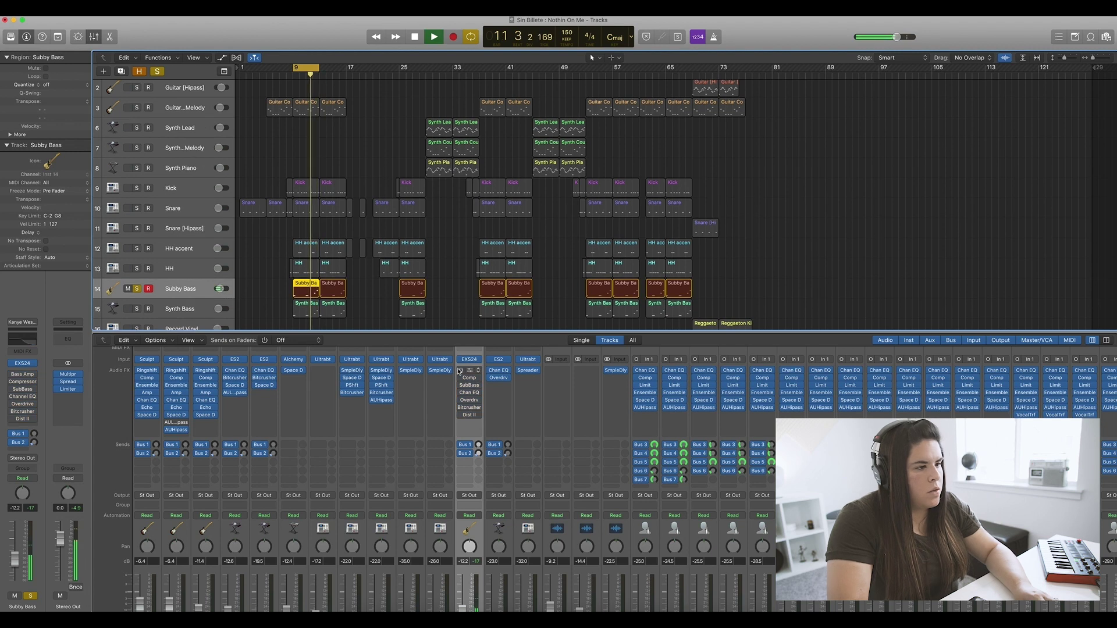
click(470, 372)
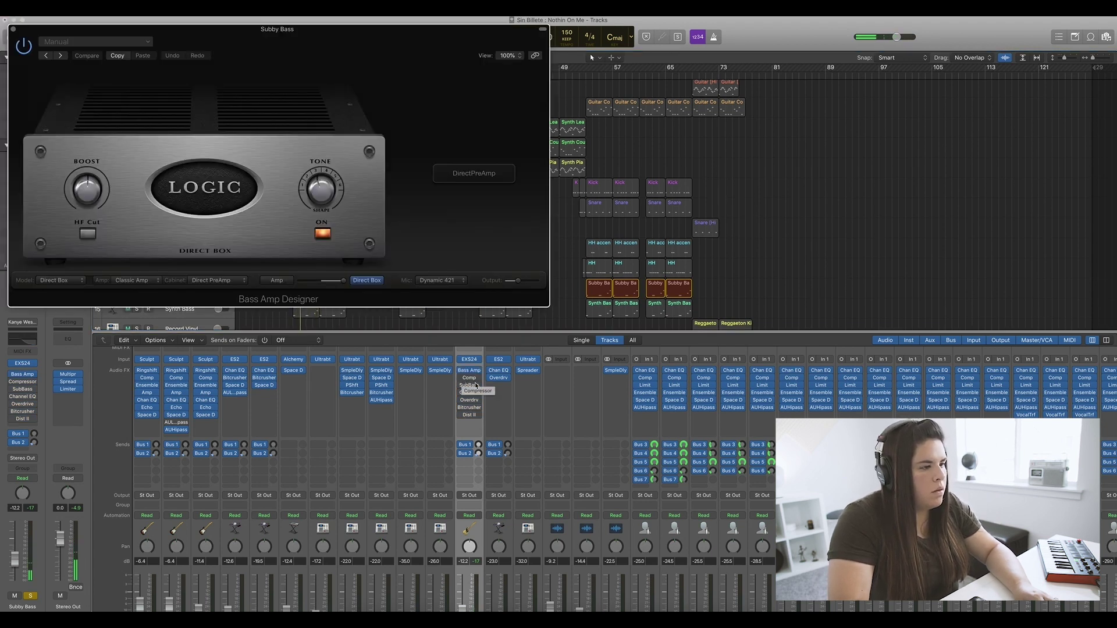
click(470, 379)
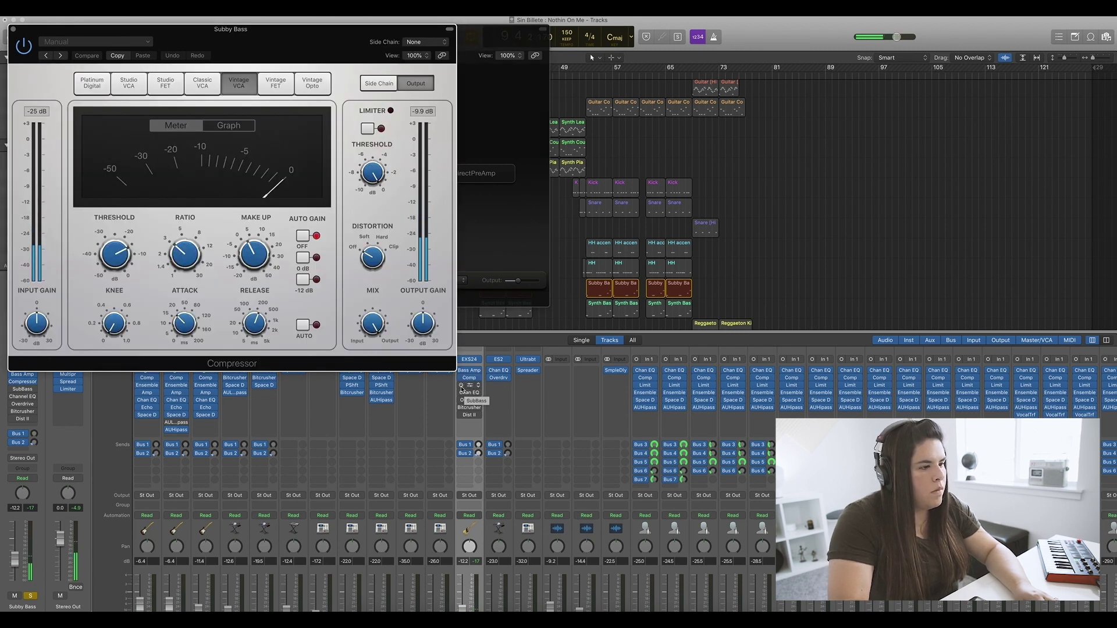
click(462, 387)
click(469, 386)
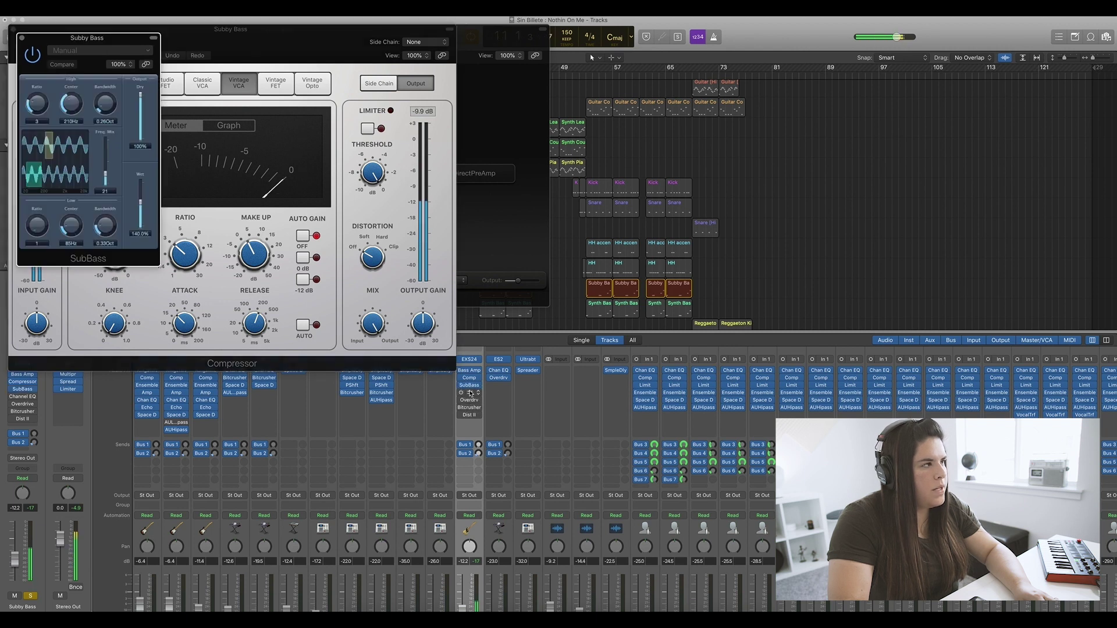
Step: Review the Channel EQ, Overdrive, Bitcrusher and Distortion II settings on the Subby Bass track while it plays
mouse_move(465, 395)
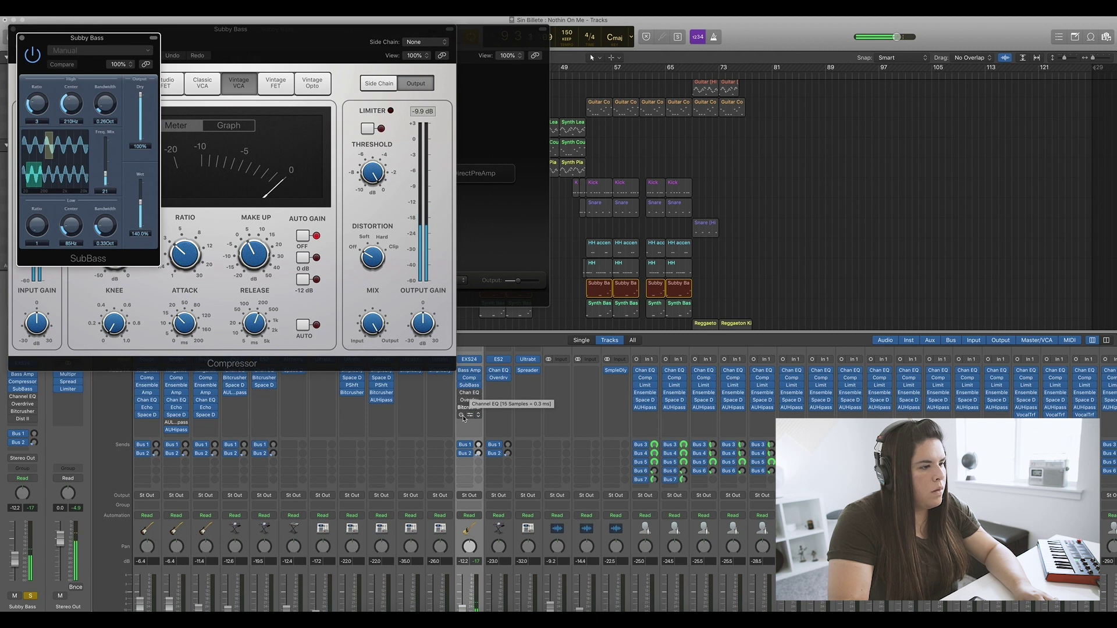
click(471, 395)
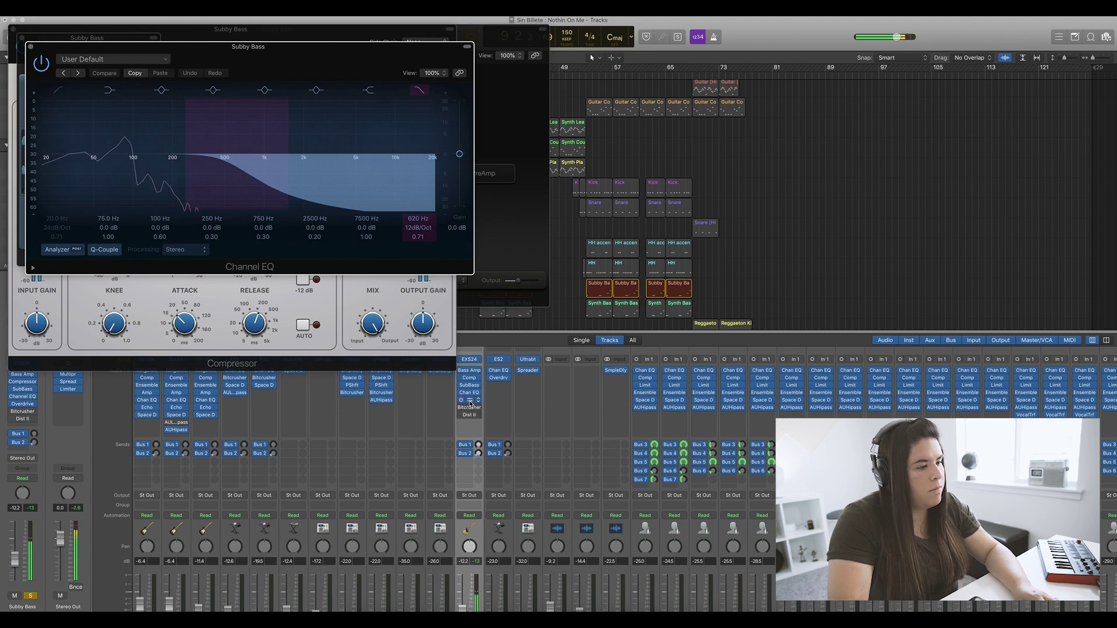
click(469, 406)
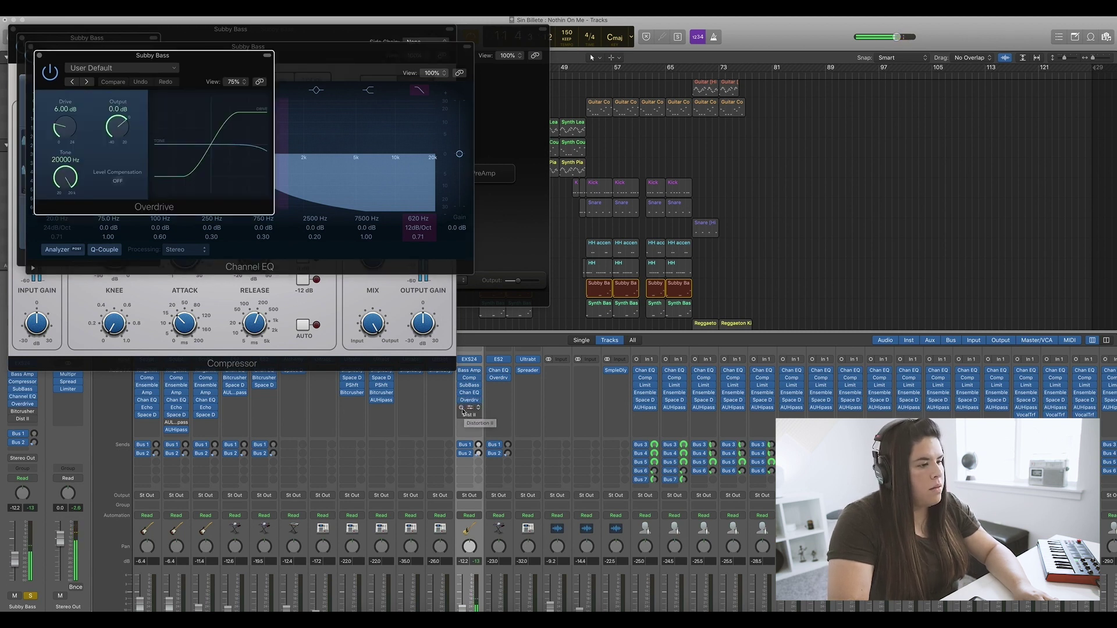
click(470, 408)
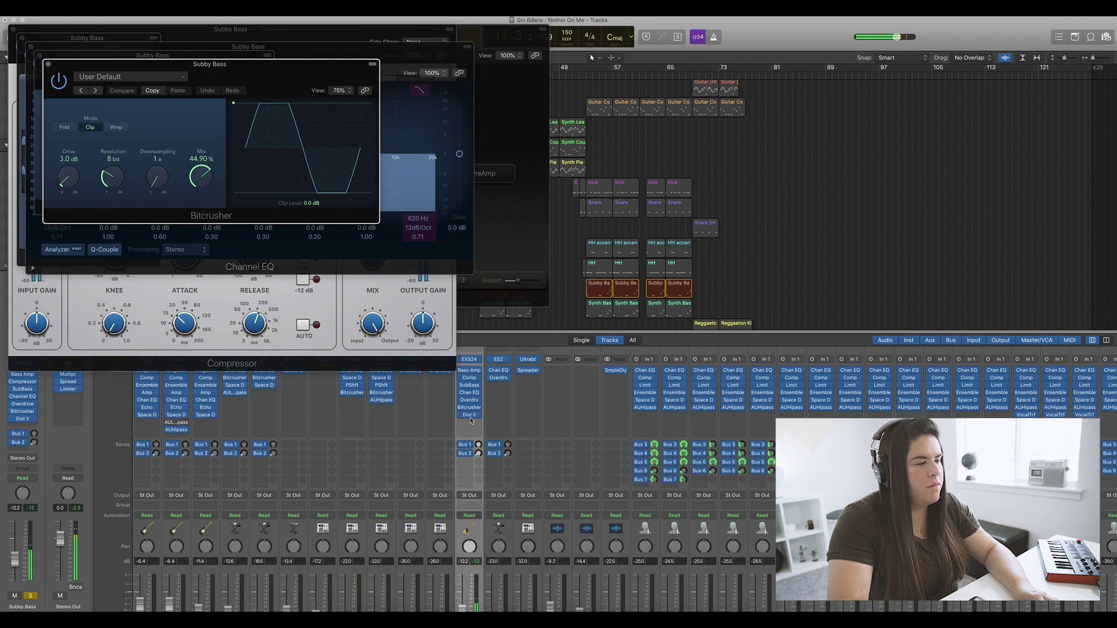
click(469, 416)
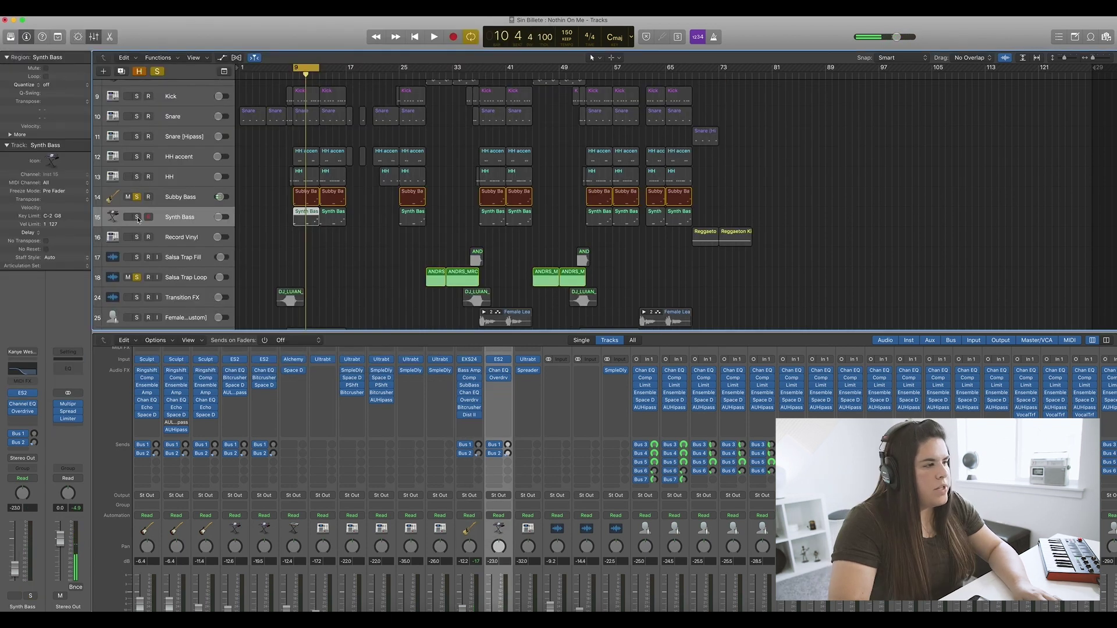
Step: Add Synth Bass to the soloed playback, review its ES2, Channel EQ and Overdrive settings, and close the plug-in windows
click(138, 218)
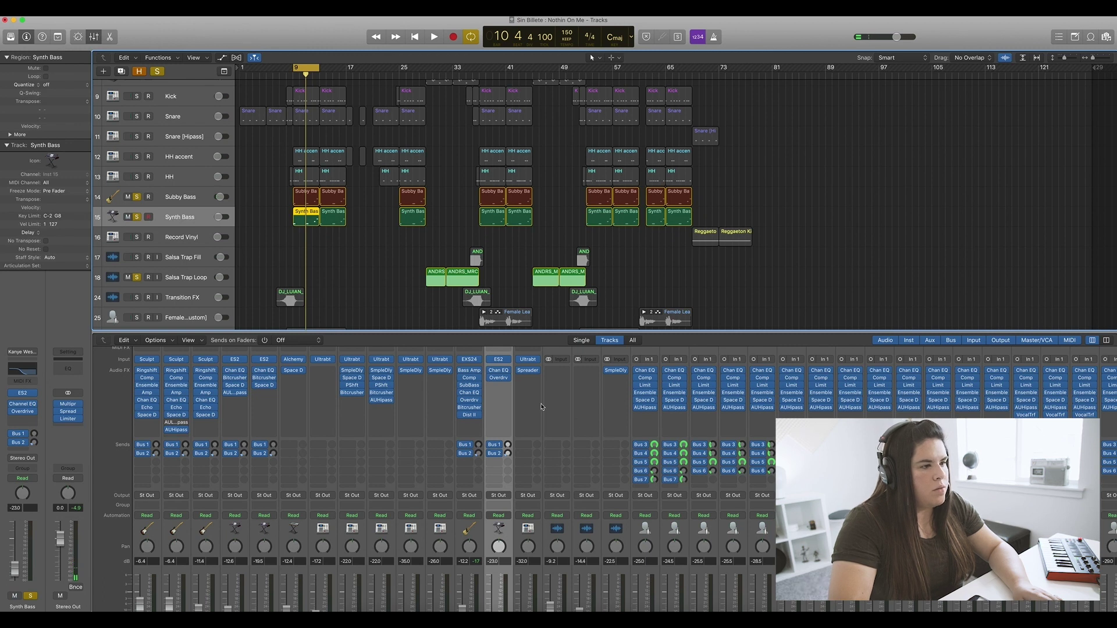
click(499, 361)
key(space)
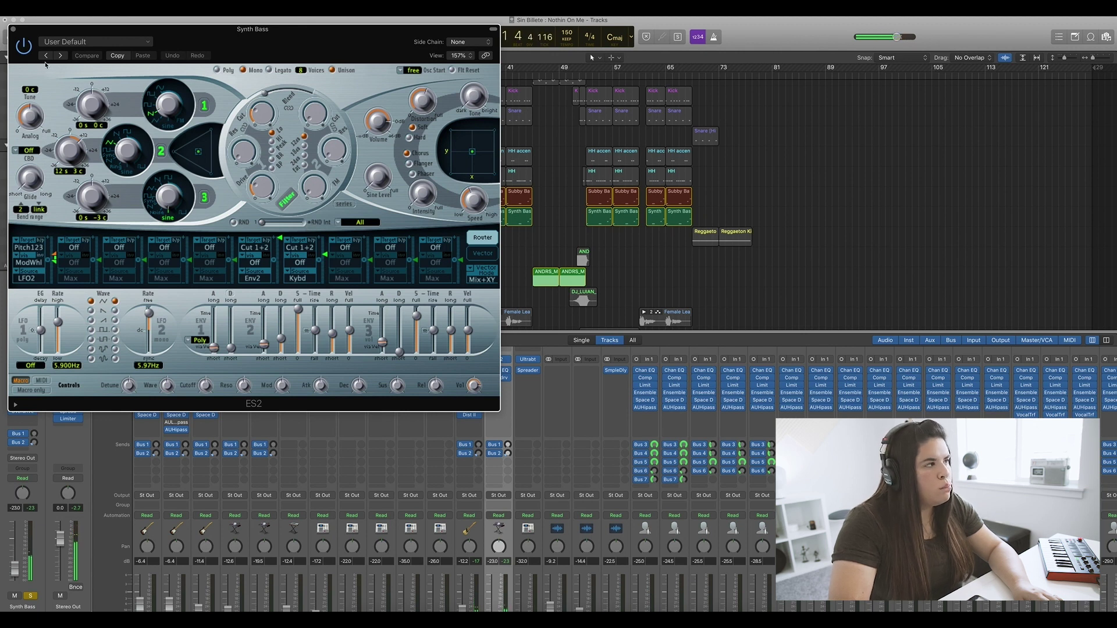
click(13, 29)
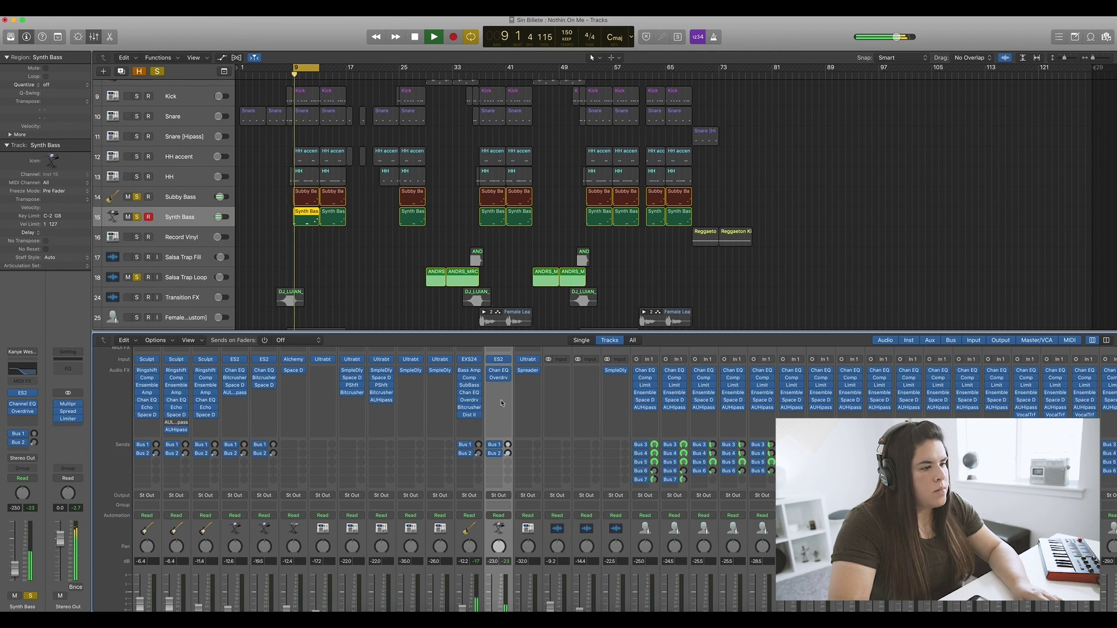
click(499, 373)
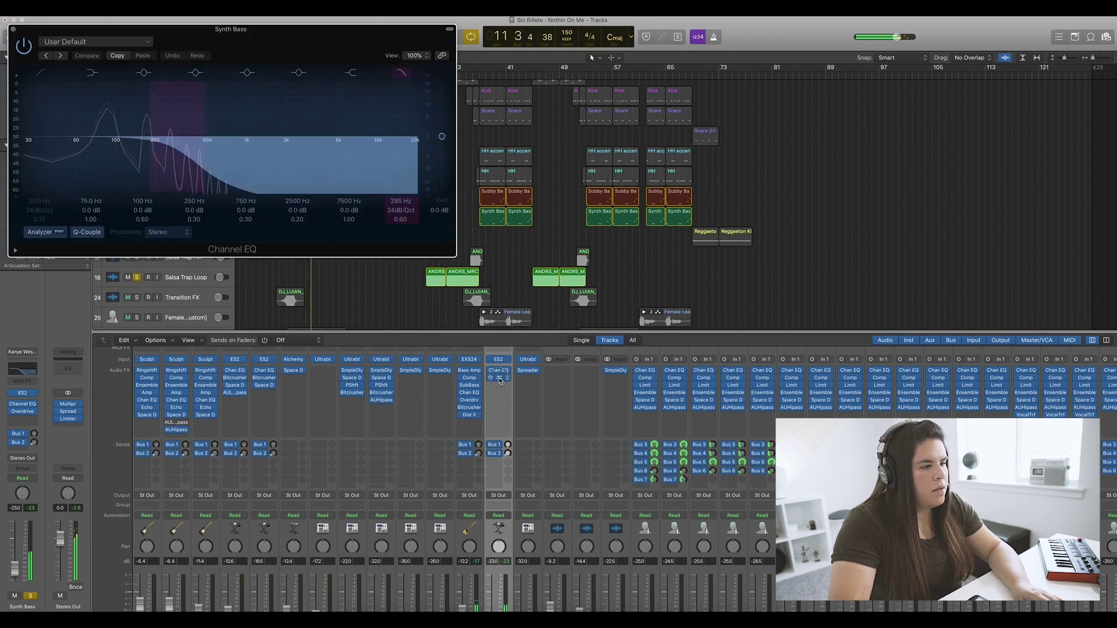
click(499, 378)
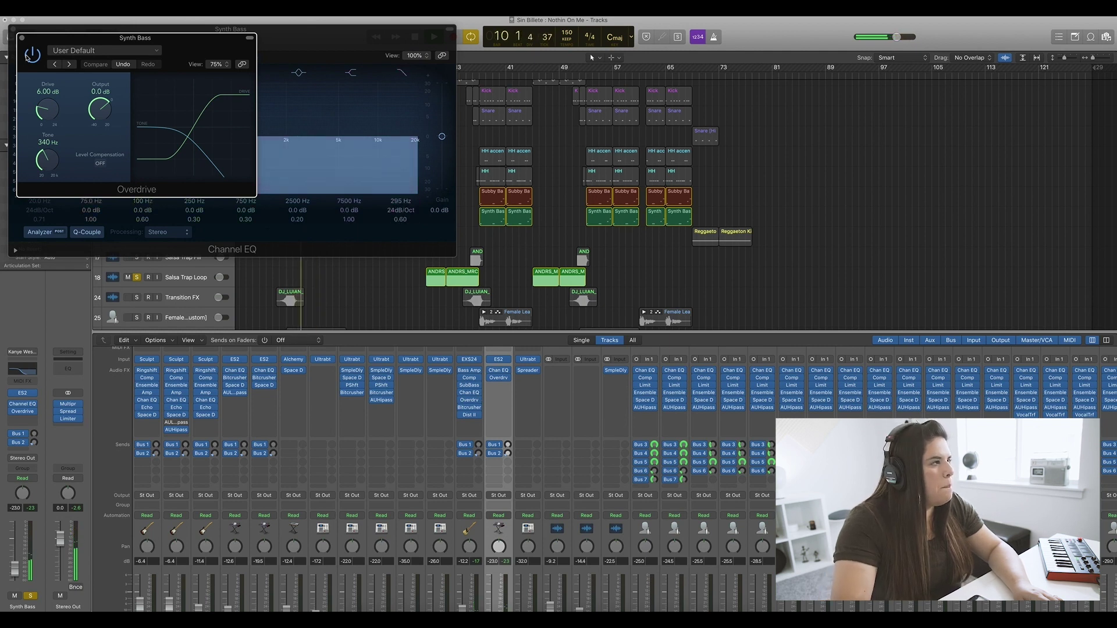
click(22, 38)
key(super+w)
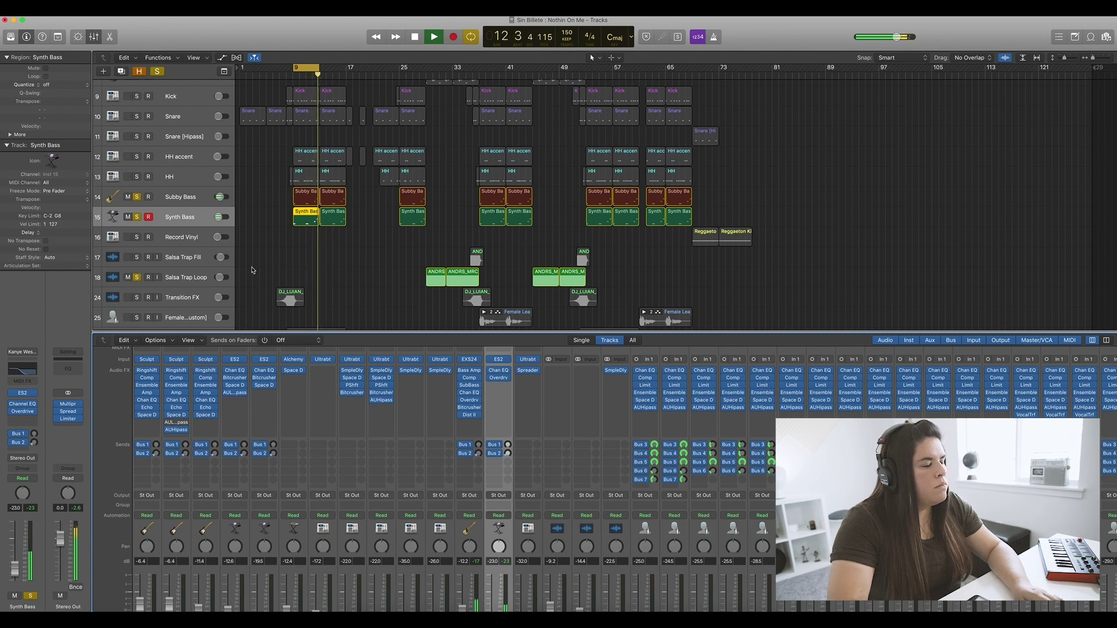
Step: Stop playback, clear all solos, and solo the instrument tracks from Guitar through Salsa Trap Loop
key(space)
alt+click(136, 277)
scroll(158, 231, up, 1)
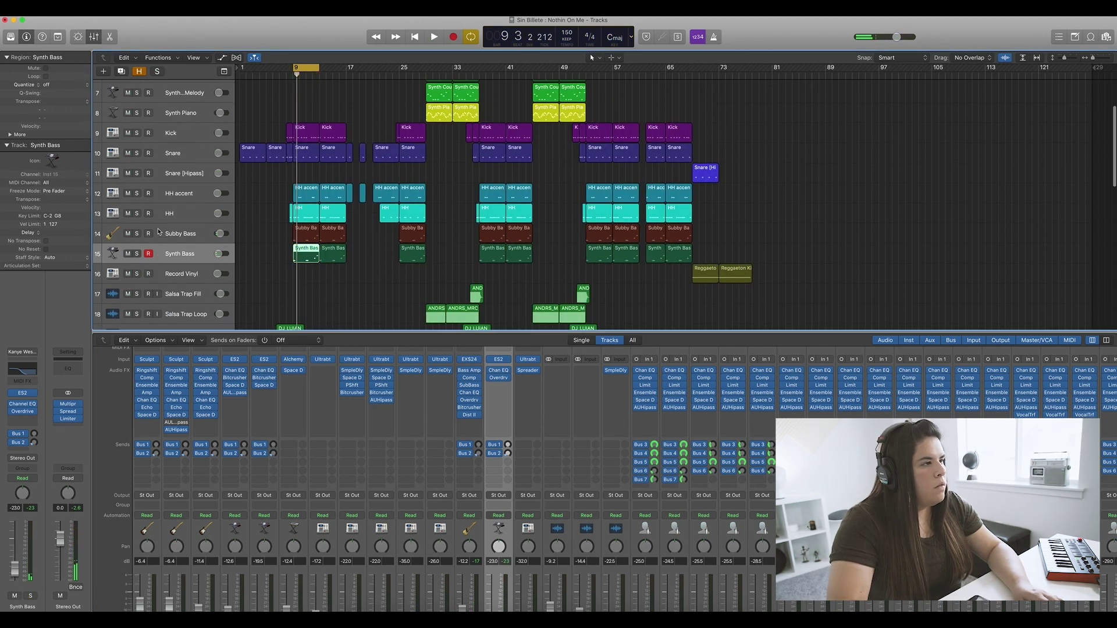
scroll(159, 232, up, 5)
drag(137, 89, 131, 310)
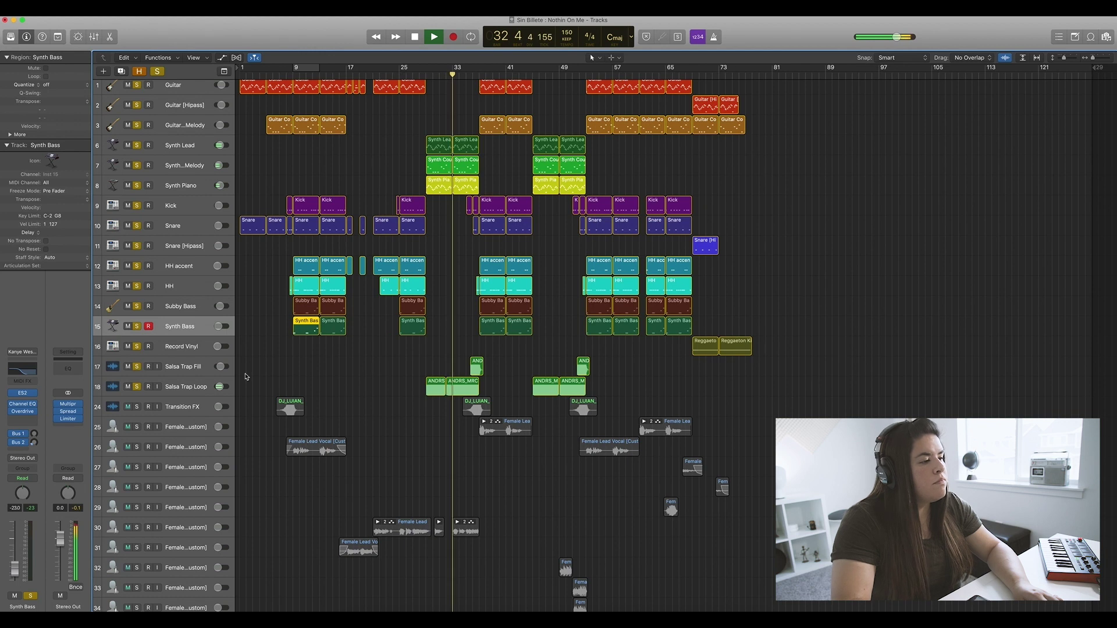
Step: Solo the Transition FX track along with the instruments, listen to the arrangement, and stop playback to look over the vocal tracks
click(138, 409)
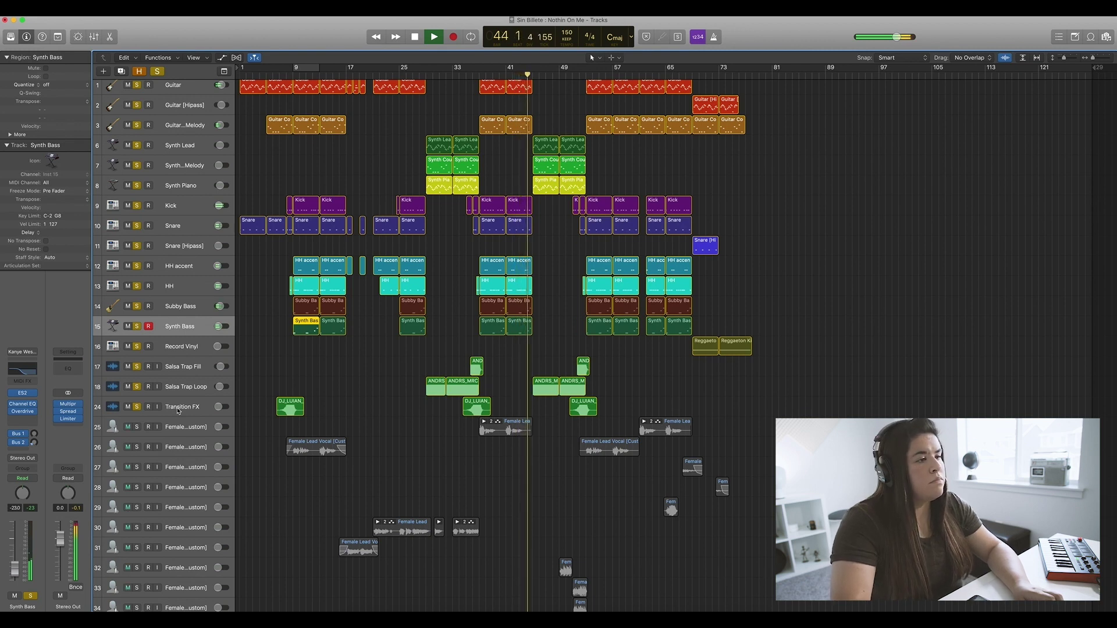
key(space)
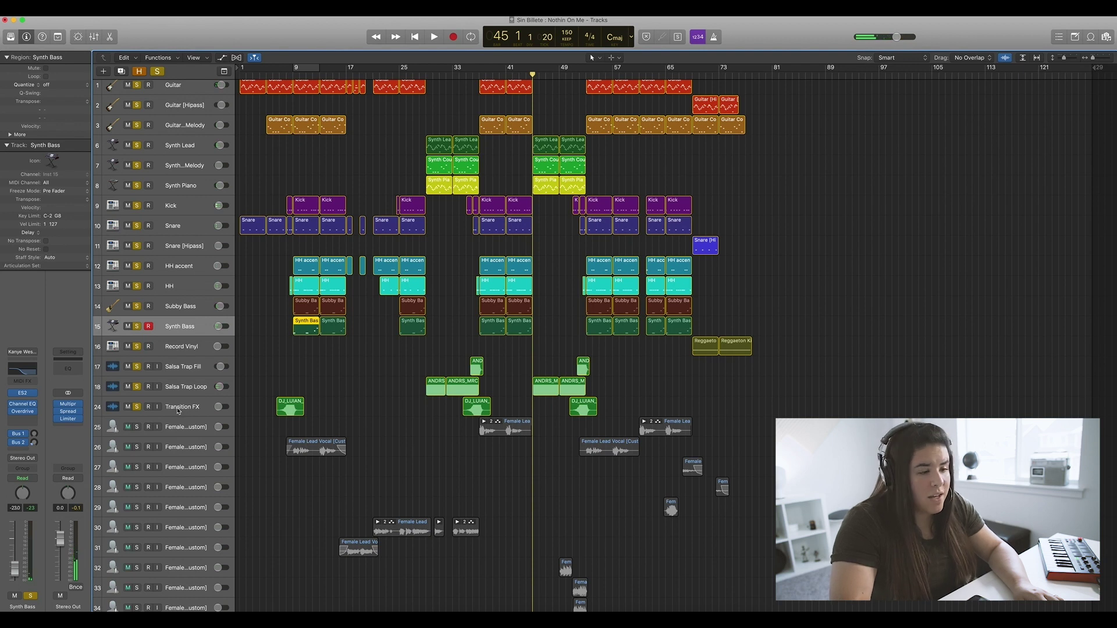
scroll(311, 423, down, 3)
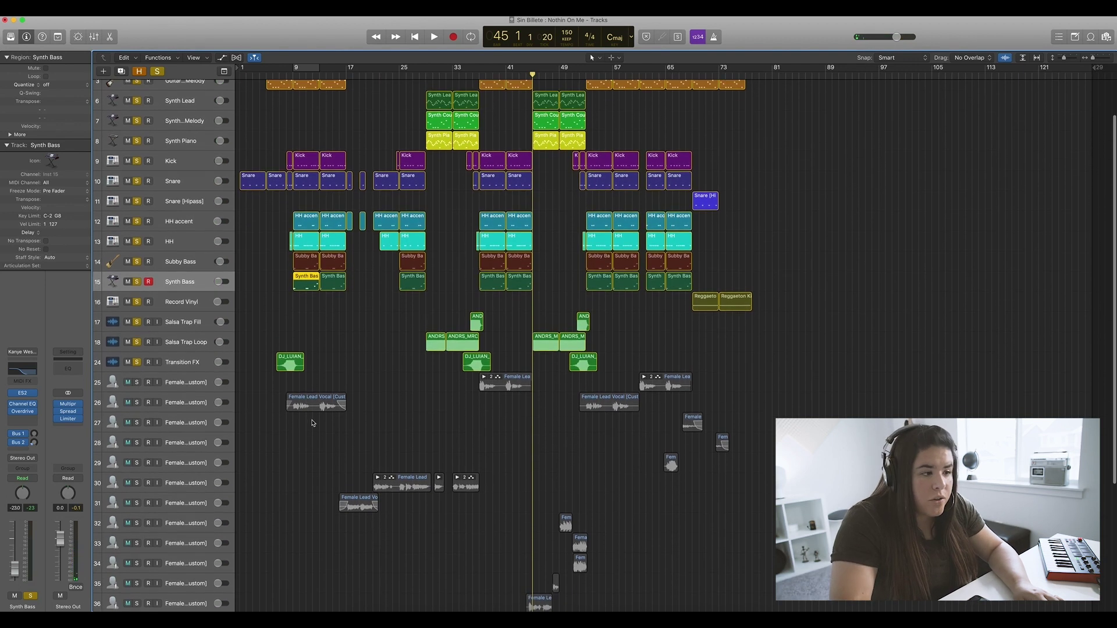
scroll(294, 421, down, 3)
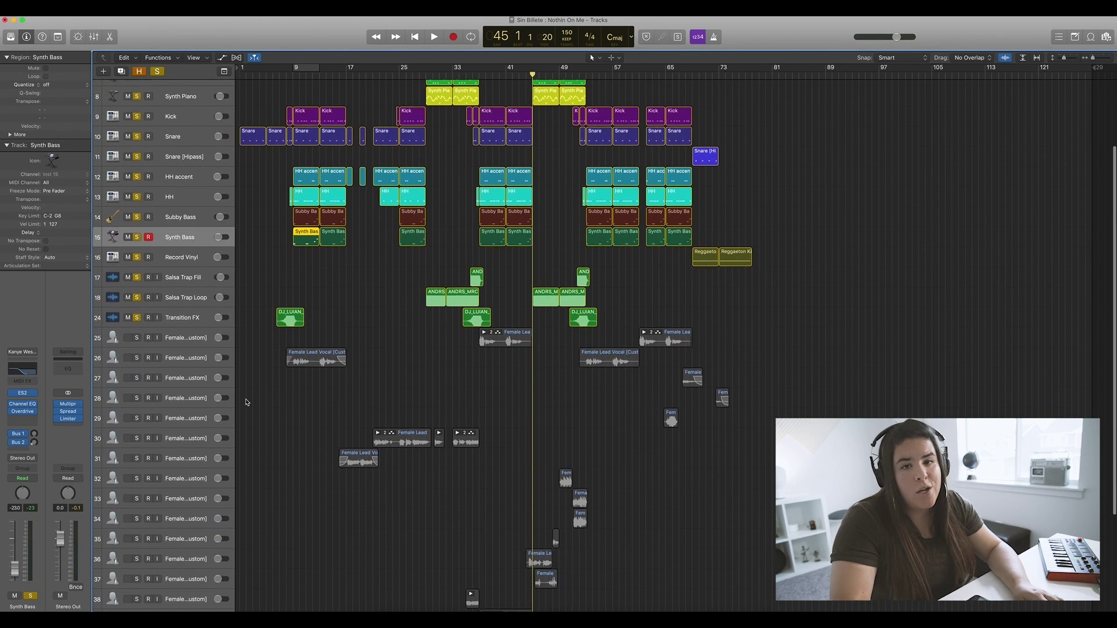